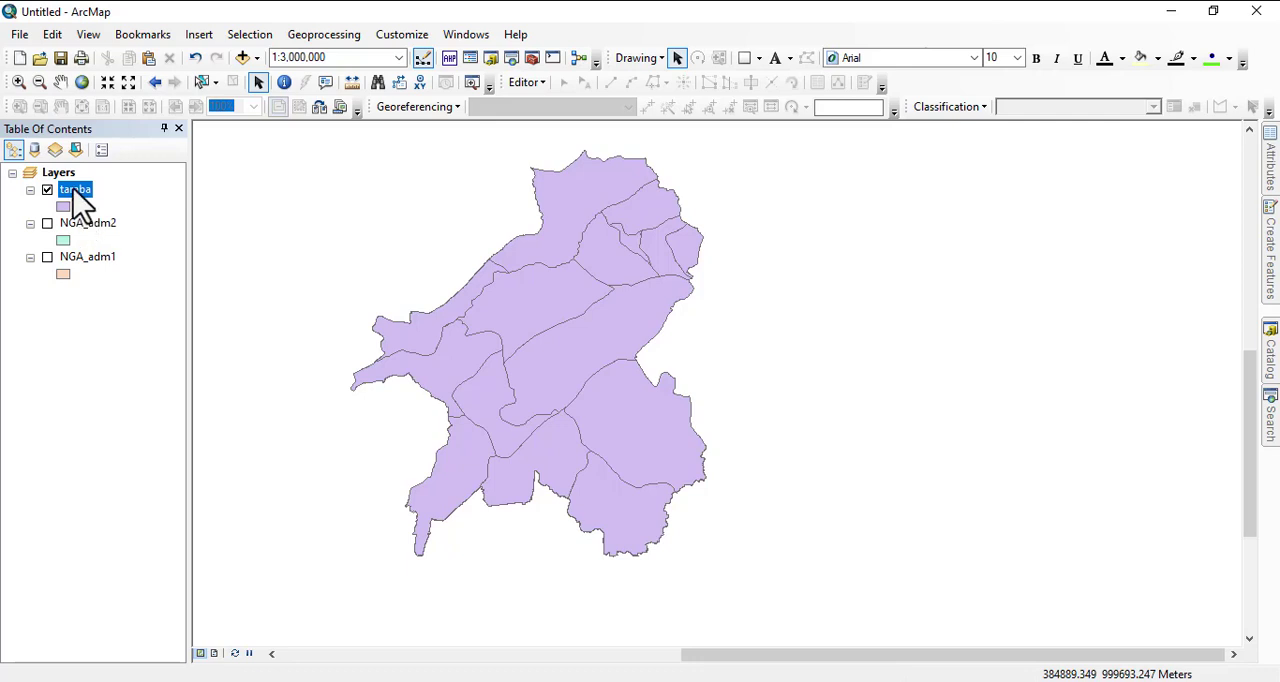
Open the taraba layer's attribute table and start creating a graph from it.
right_click(80, 203)
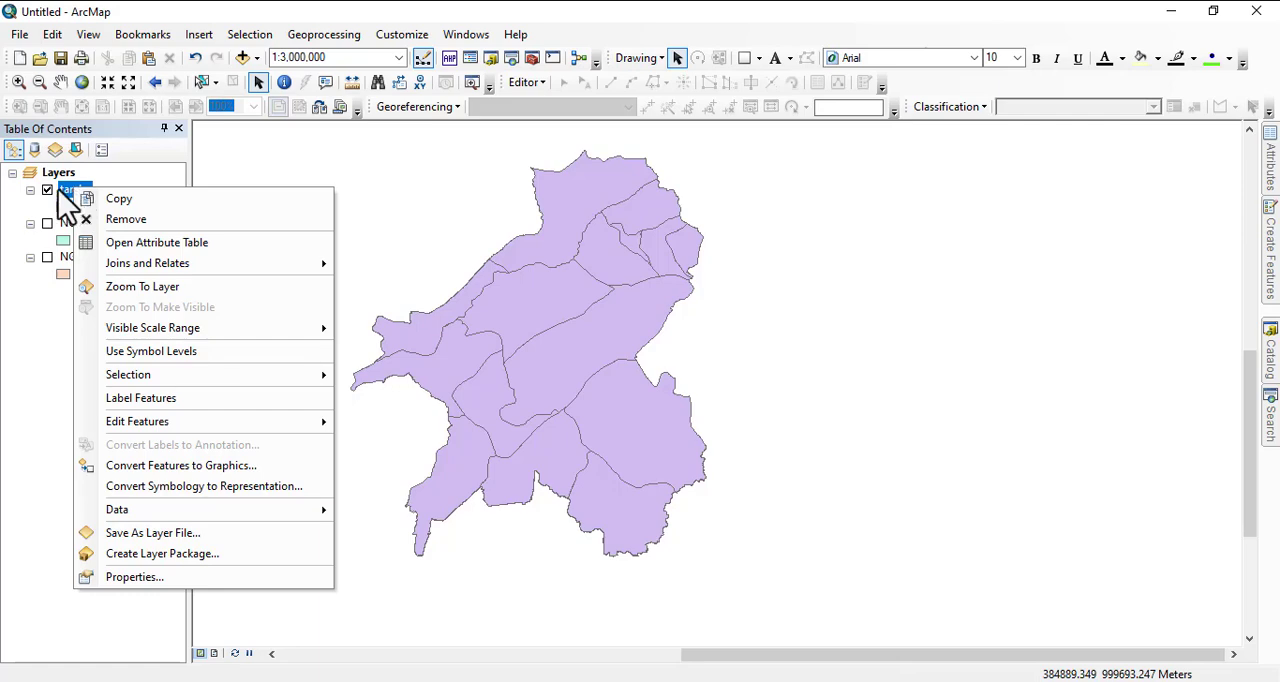
left_click(66, 191)
right_click(65, 190)
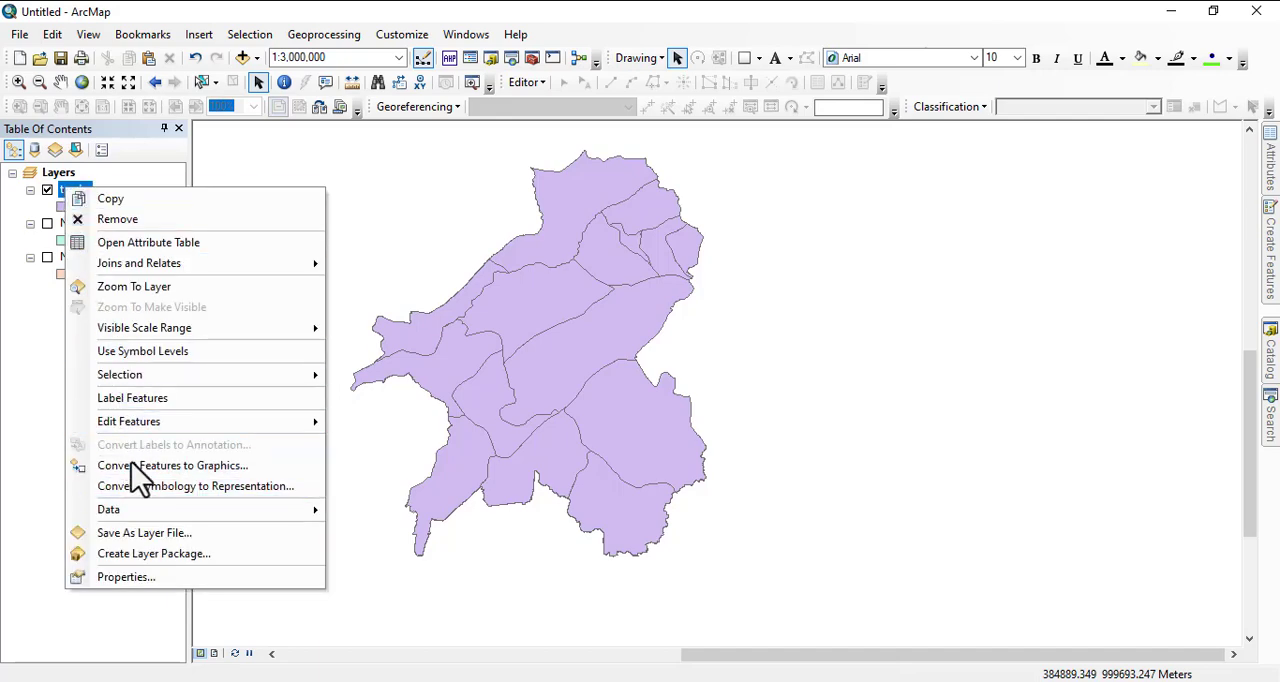
left_click(165, 244)
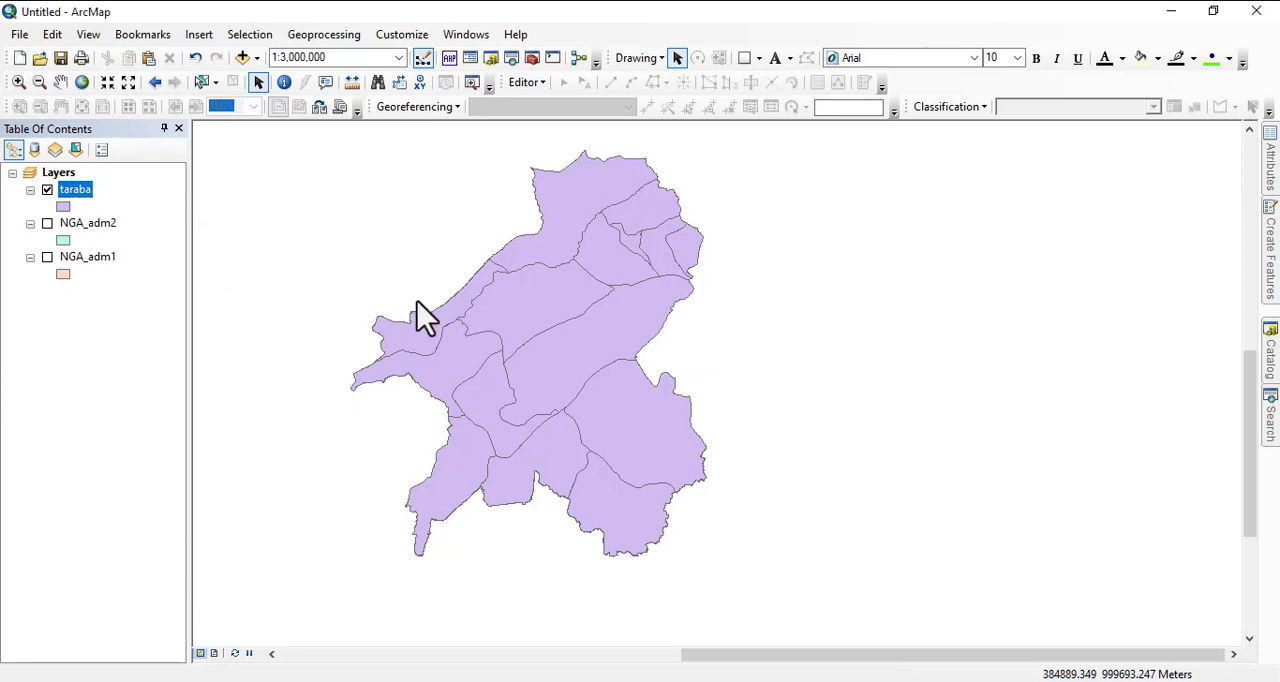
left_click(95, 238)
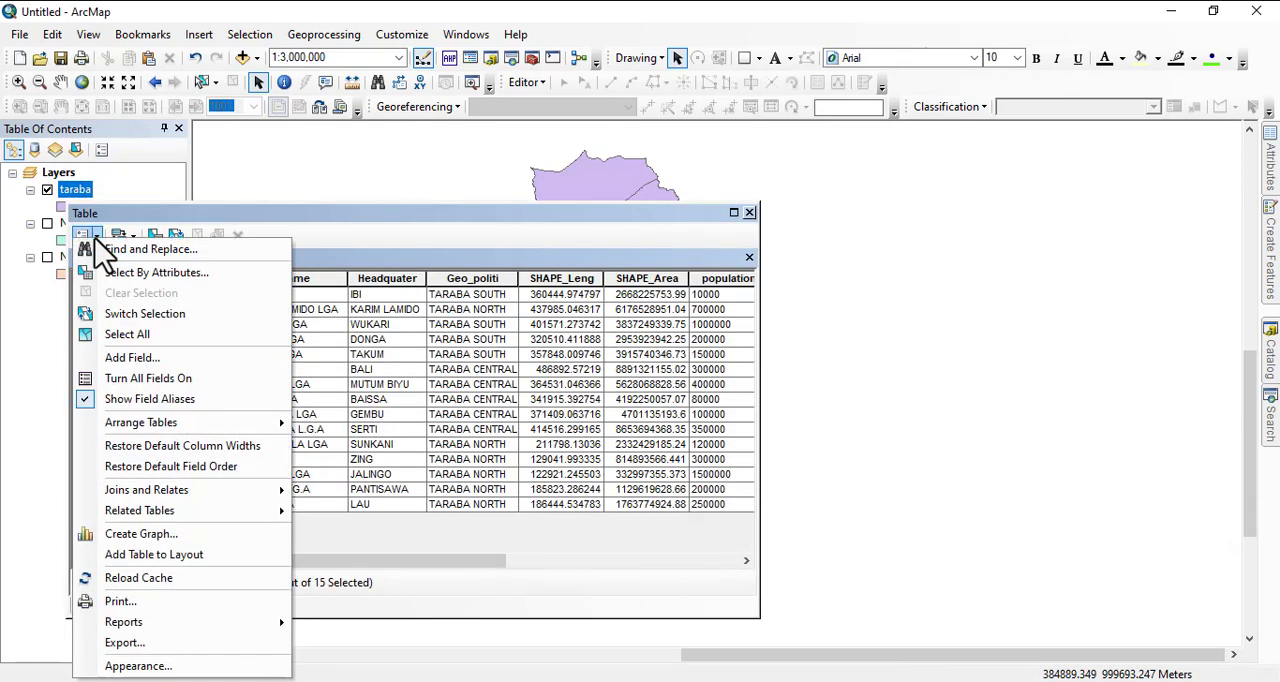
left_click(142, 537)
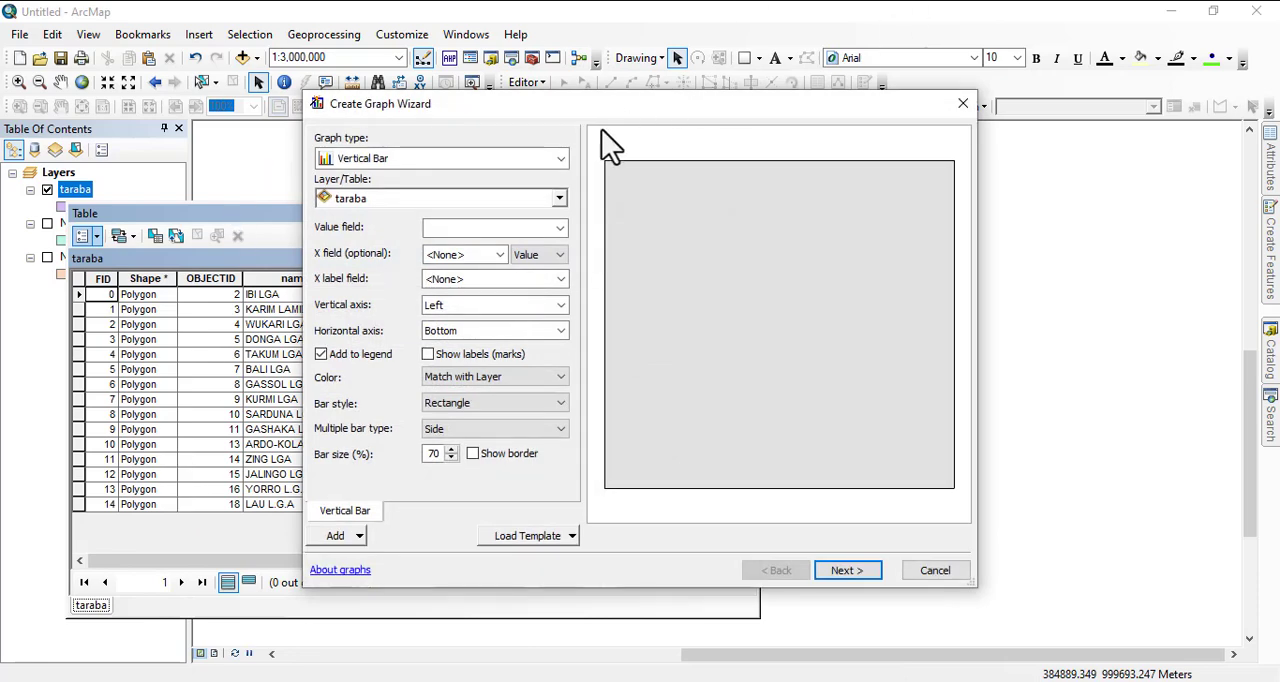
Preview a Bar Min and Max graph with pop as the max field and area as the min field.
left_click(559, 160)
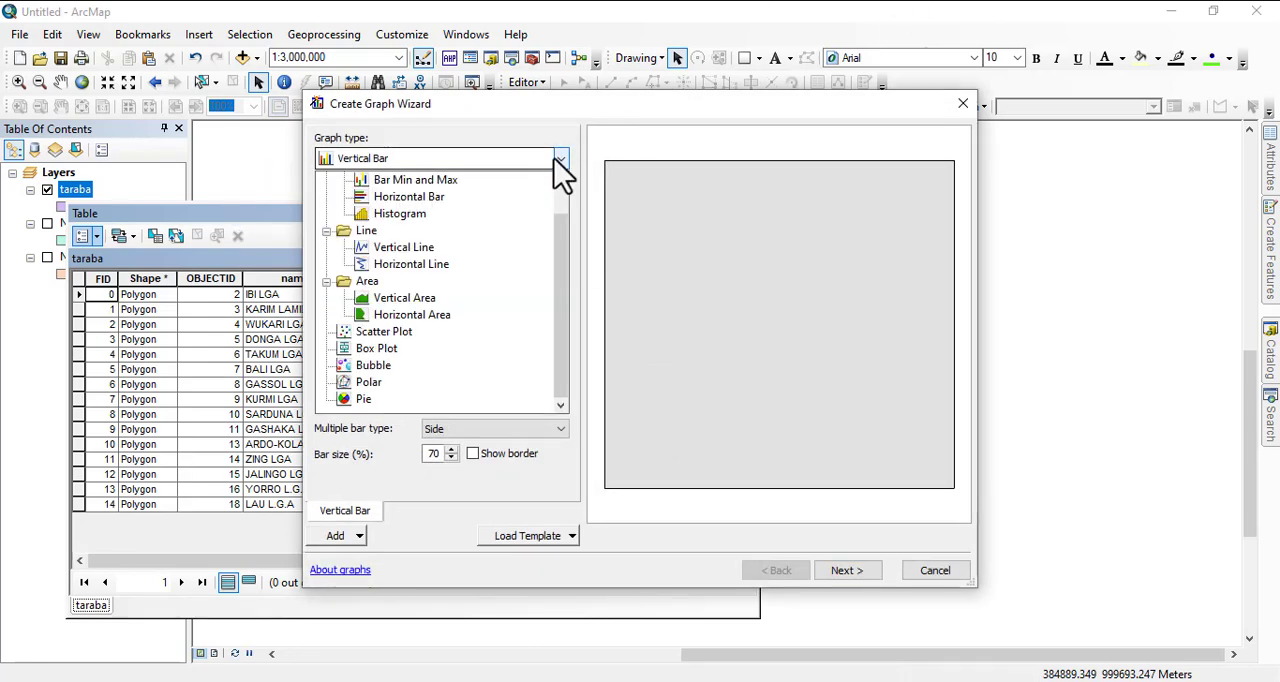
left_click(410, 184)
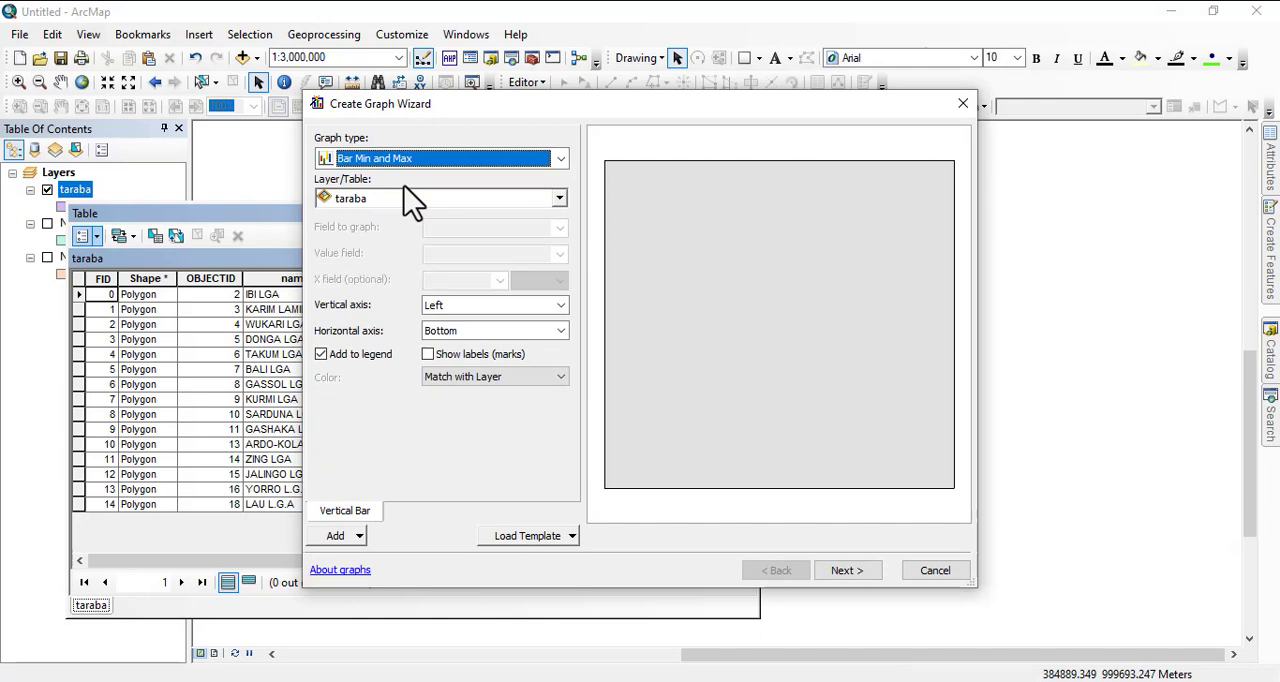
left_click(557, 228)
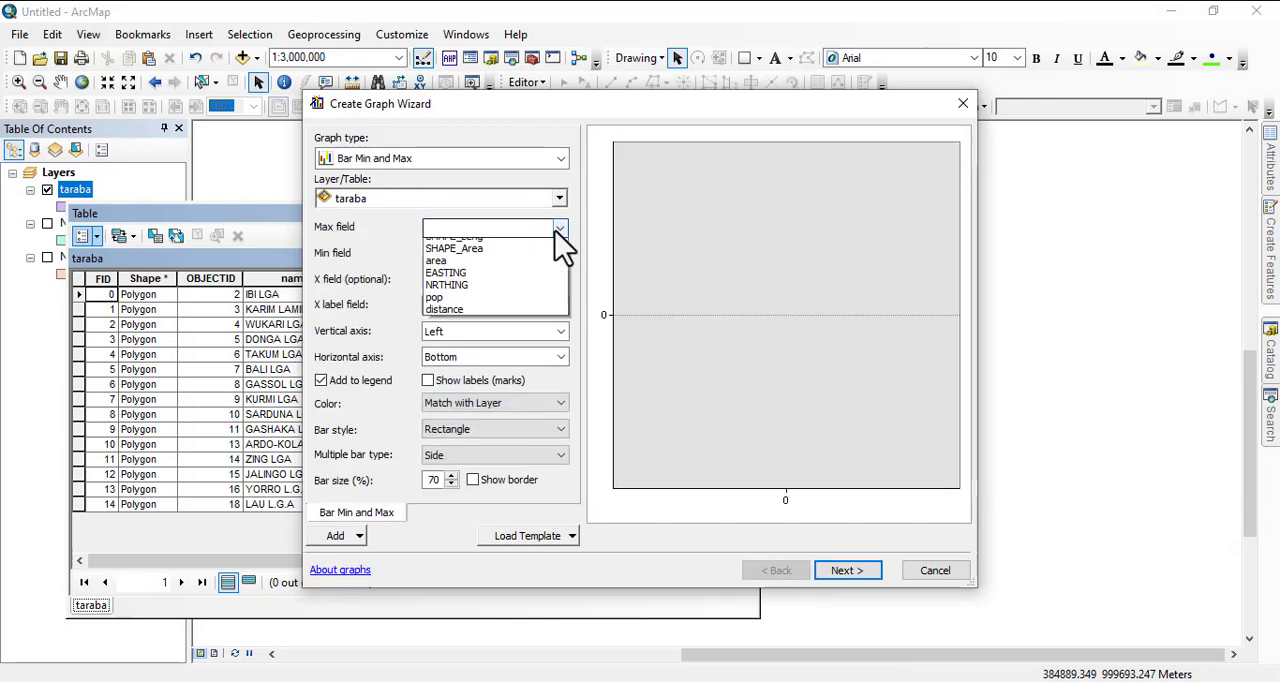
left_click(470, 355)
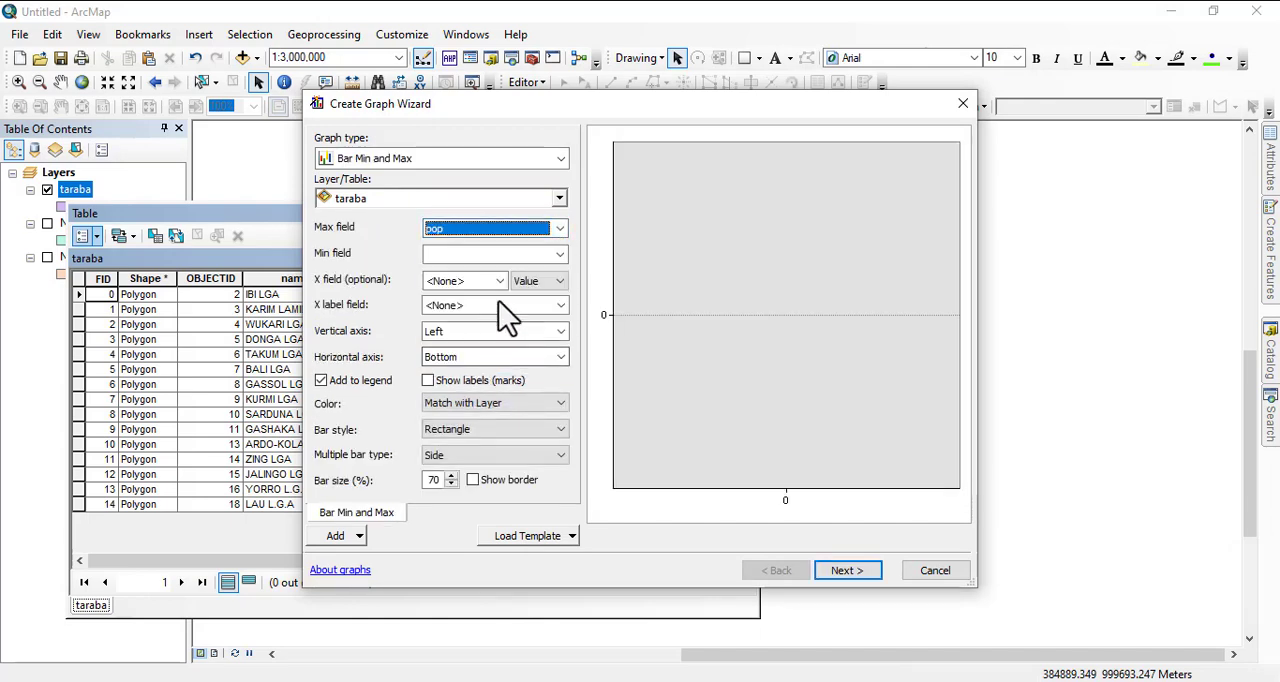
left_click(561, 256)
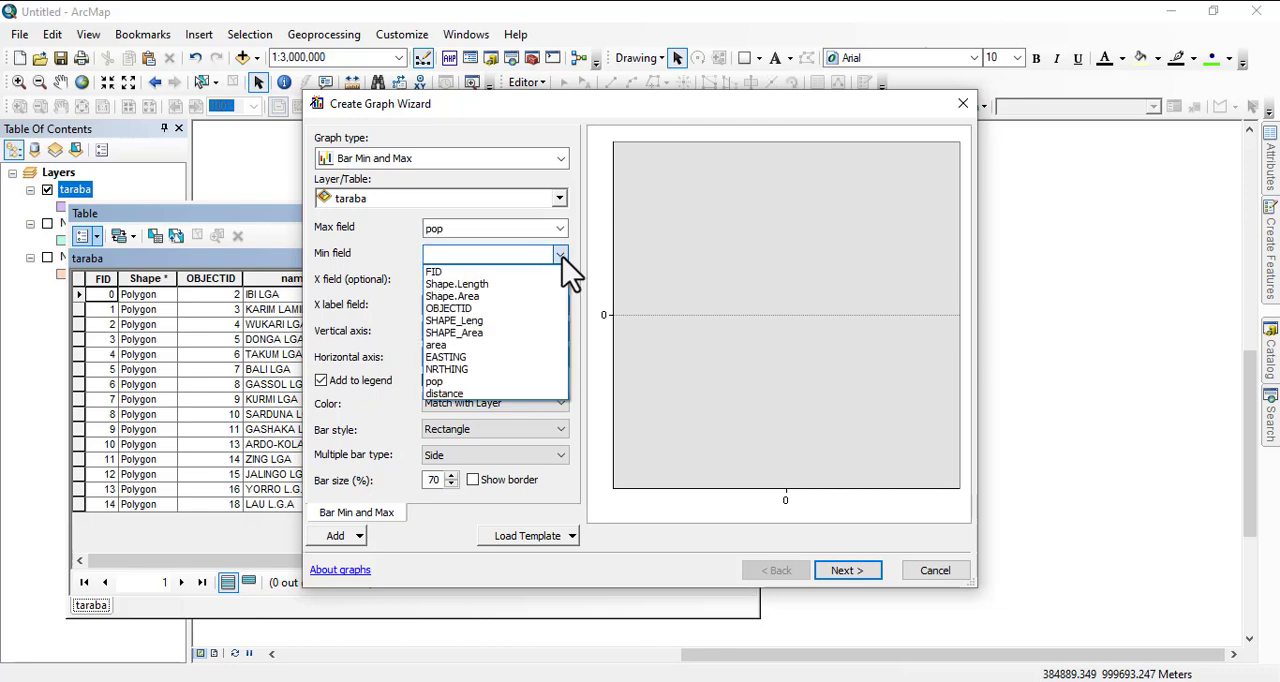
left_click(451, 345)
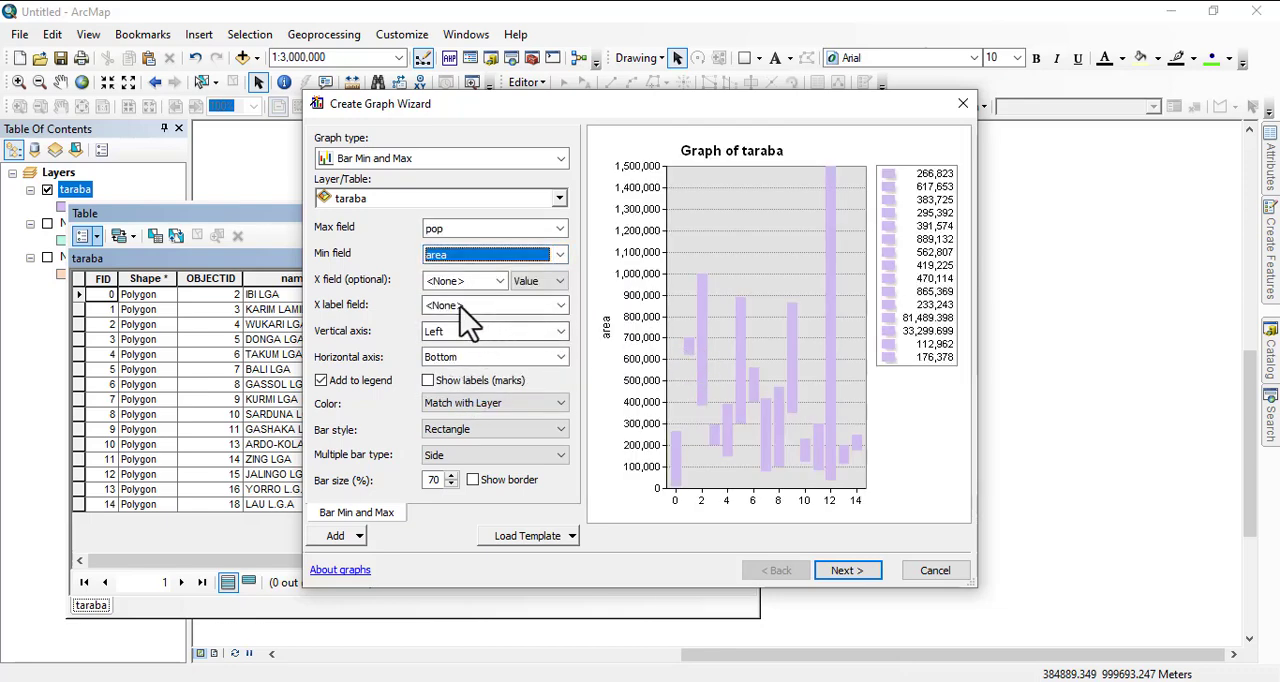
Change the graph type to Horizontal Bar and use pop as the value field.
left_click(561, 159)
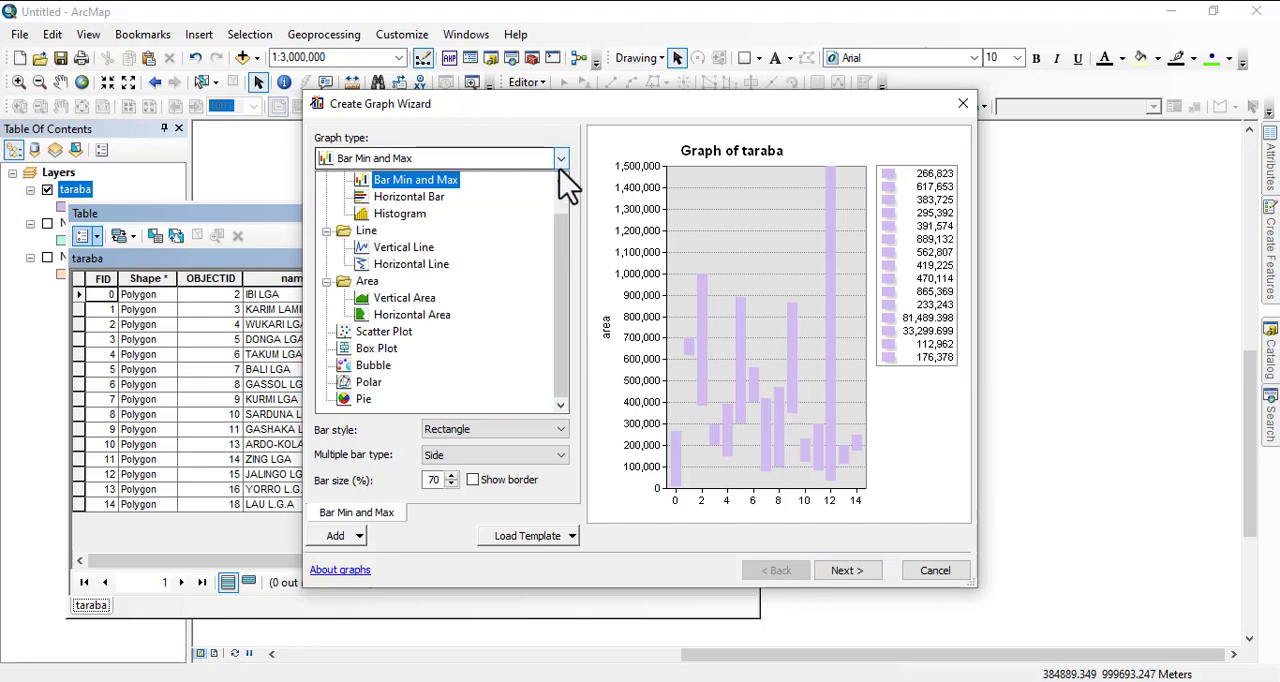
left_click(450, 195)
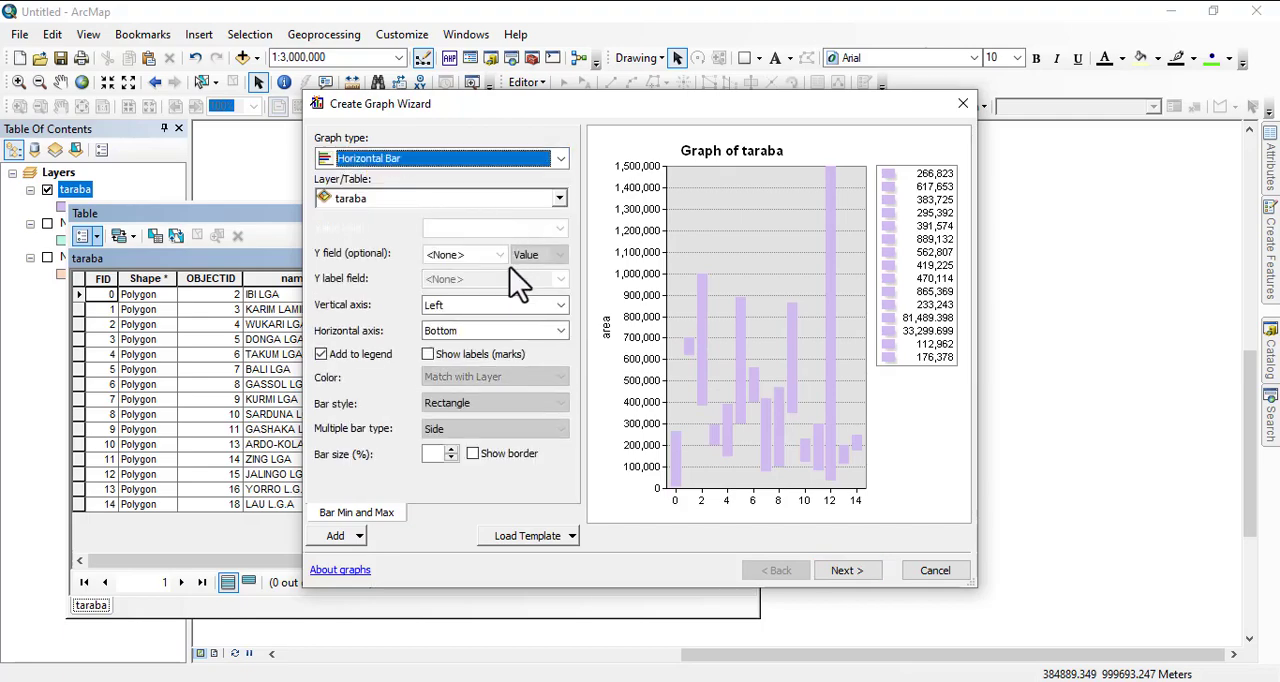
left_click(547, 228)
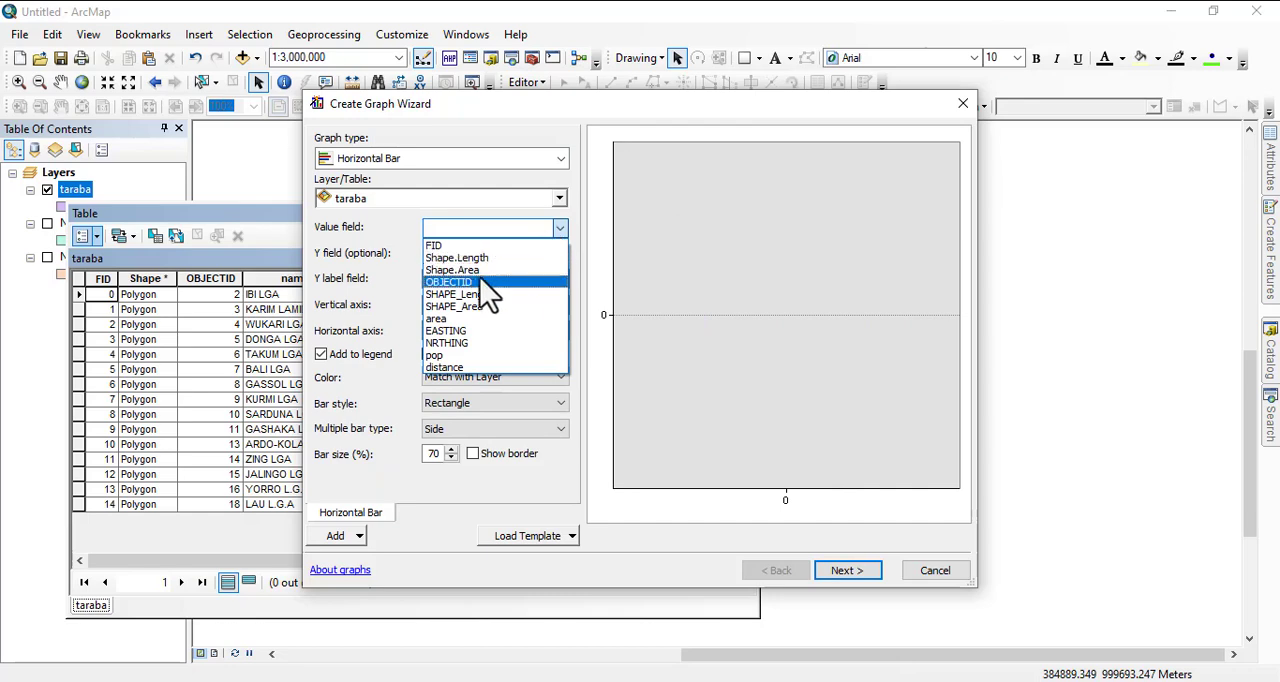
left_click(457, 358)
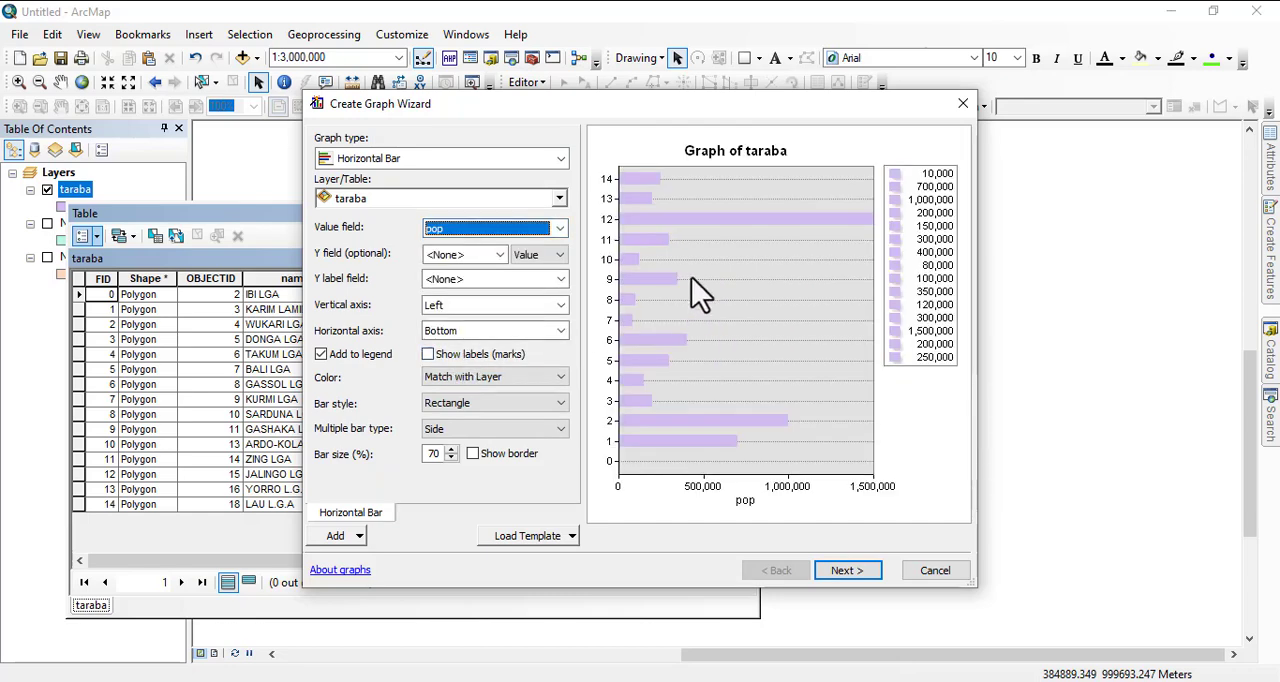
Switch the graph to a Histogram with area as the value field.
left_click(555, 160)
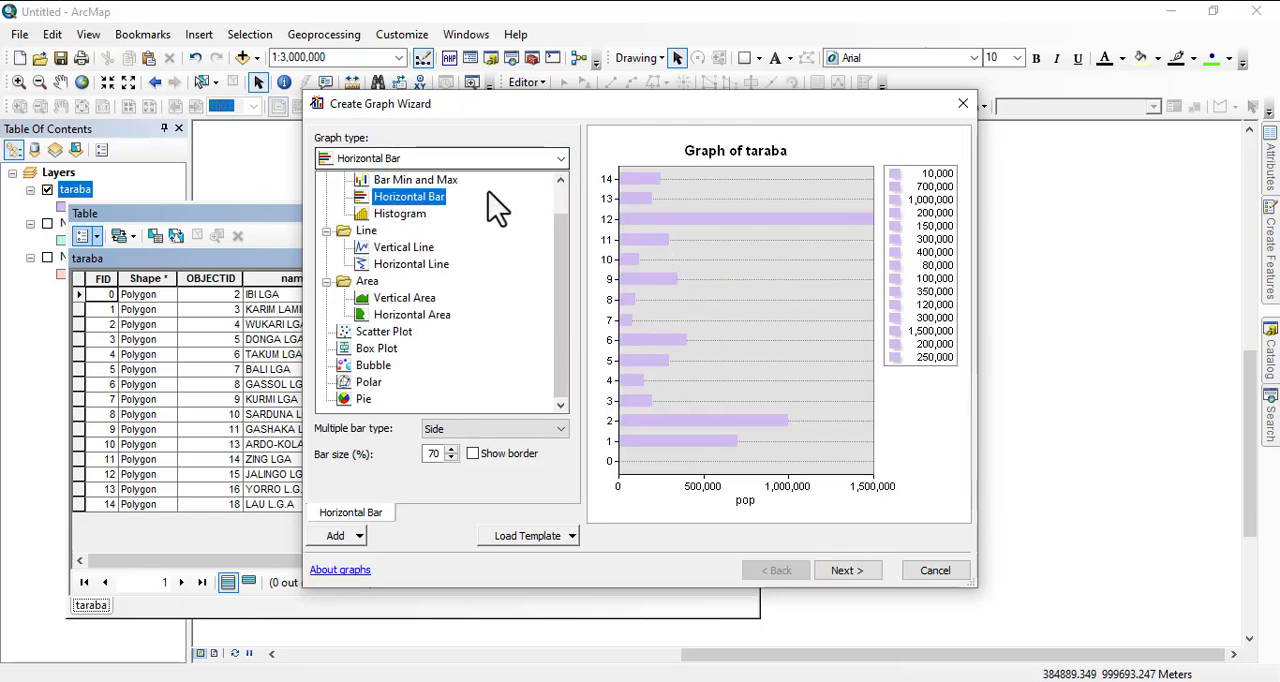
left_click(410, 213)
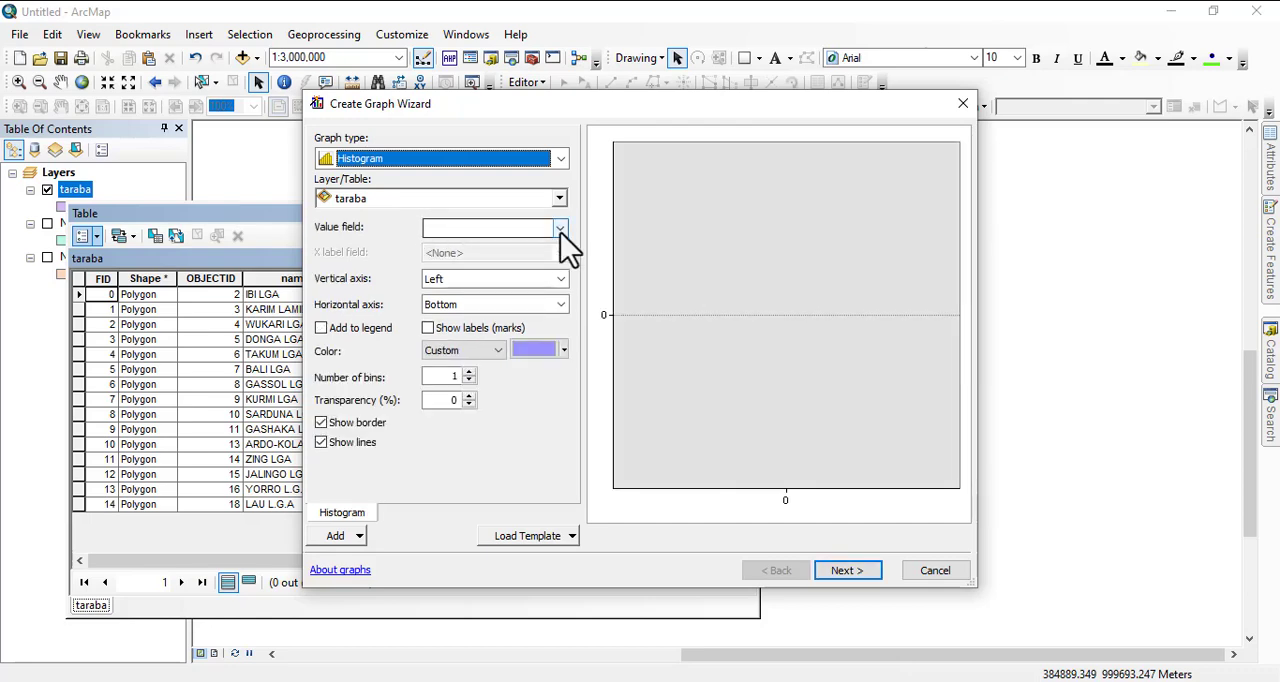
left_click(560, 230)
left_click(474, 320)
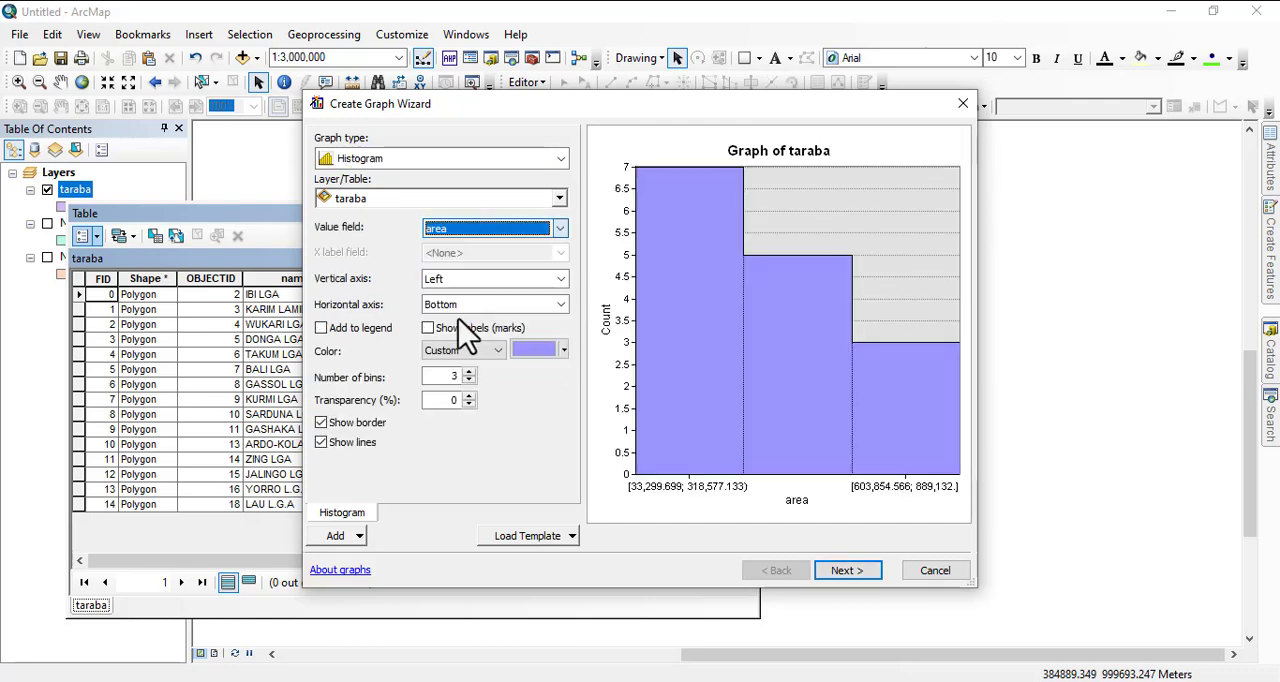
Change the graph to a Vertical Line type with area as the Y field.
left_click(561, 160)
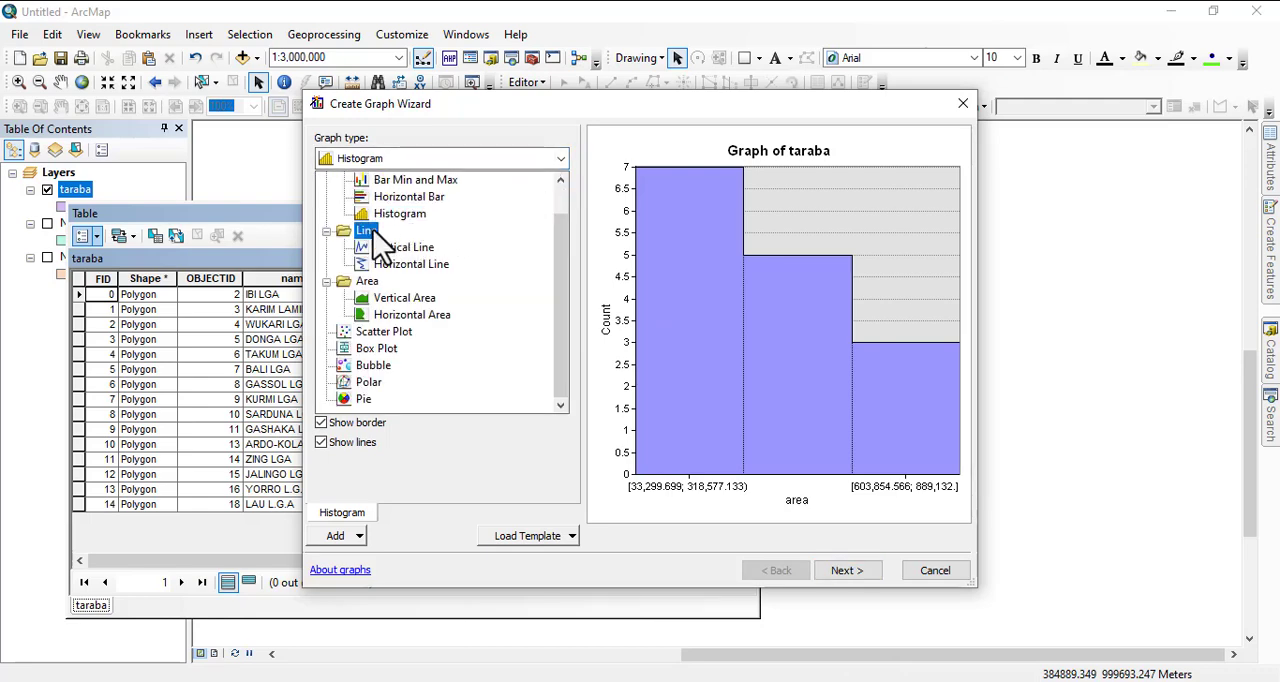
left_click(393, 250)
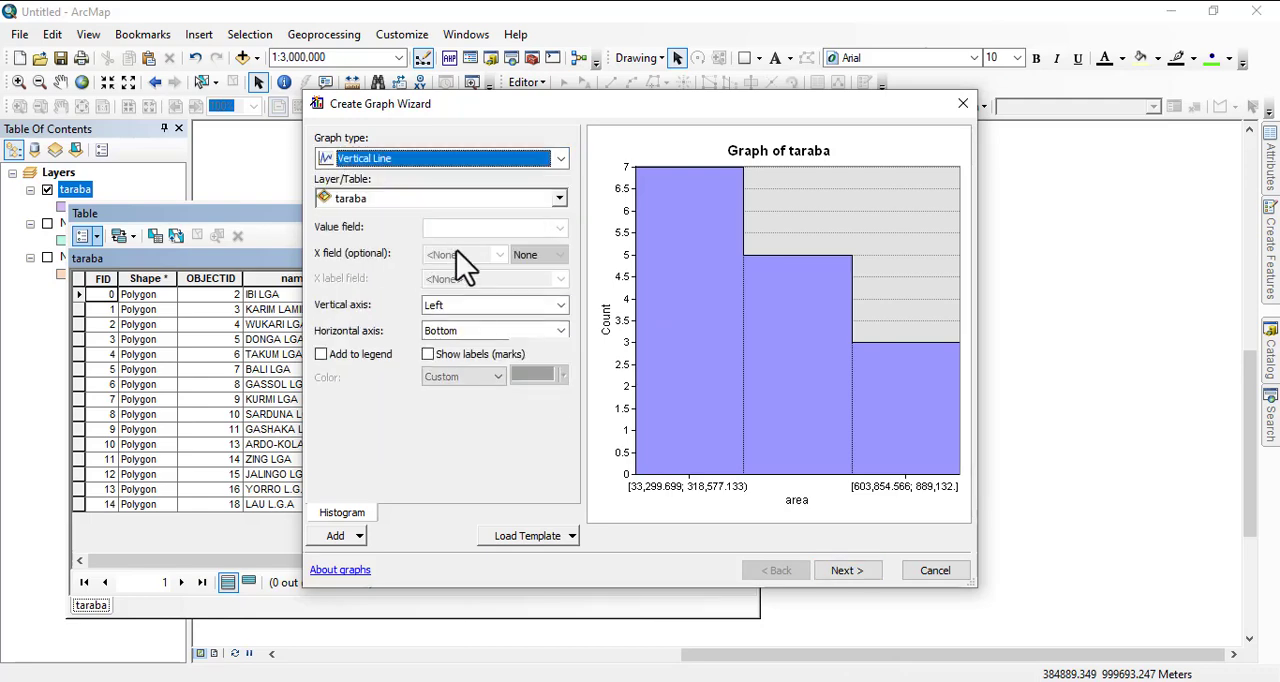
left_click(558, 228)
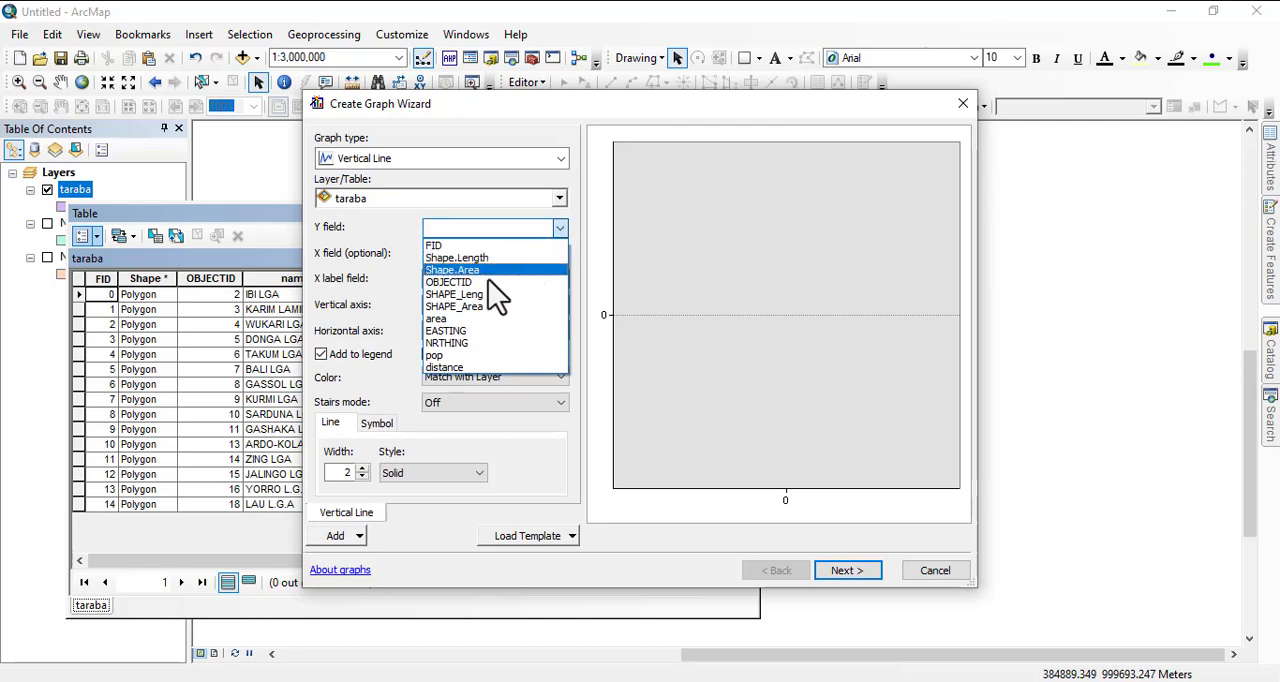
left_click(463, 352)
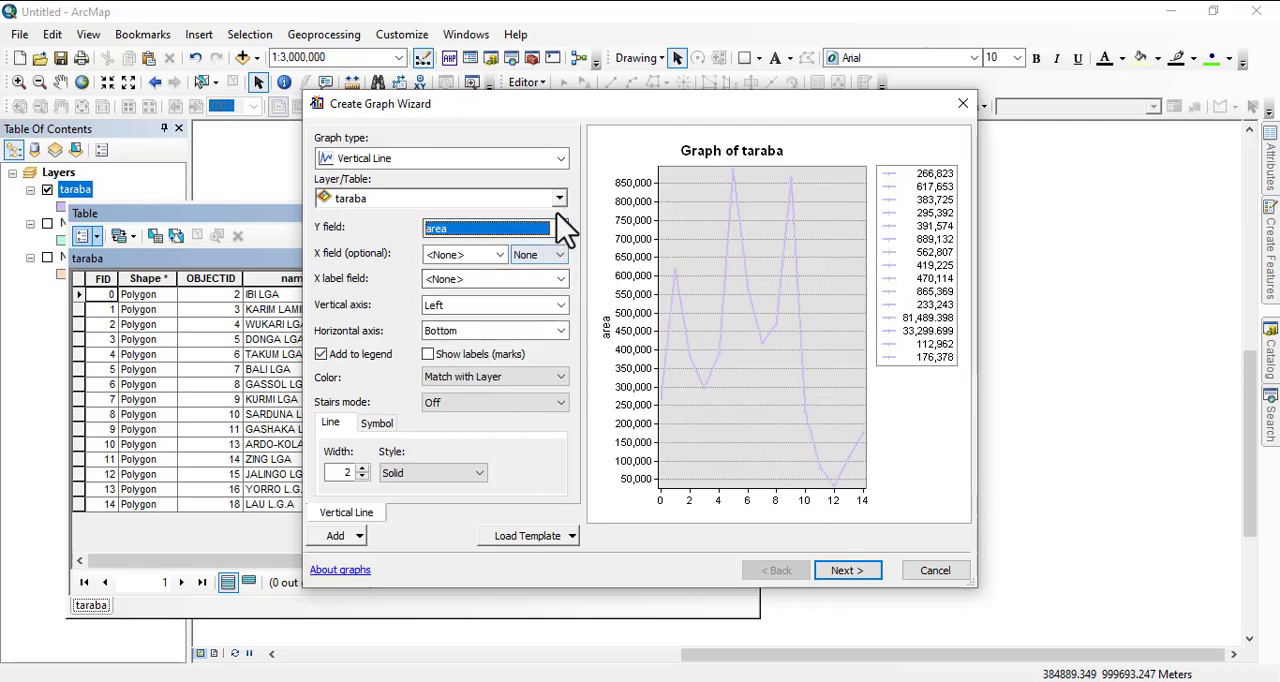
Change the graph to a Horizontal Line type with EASTING as the X field.
left_click(558, 160)
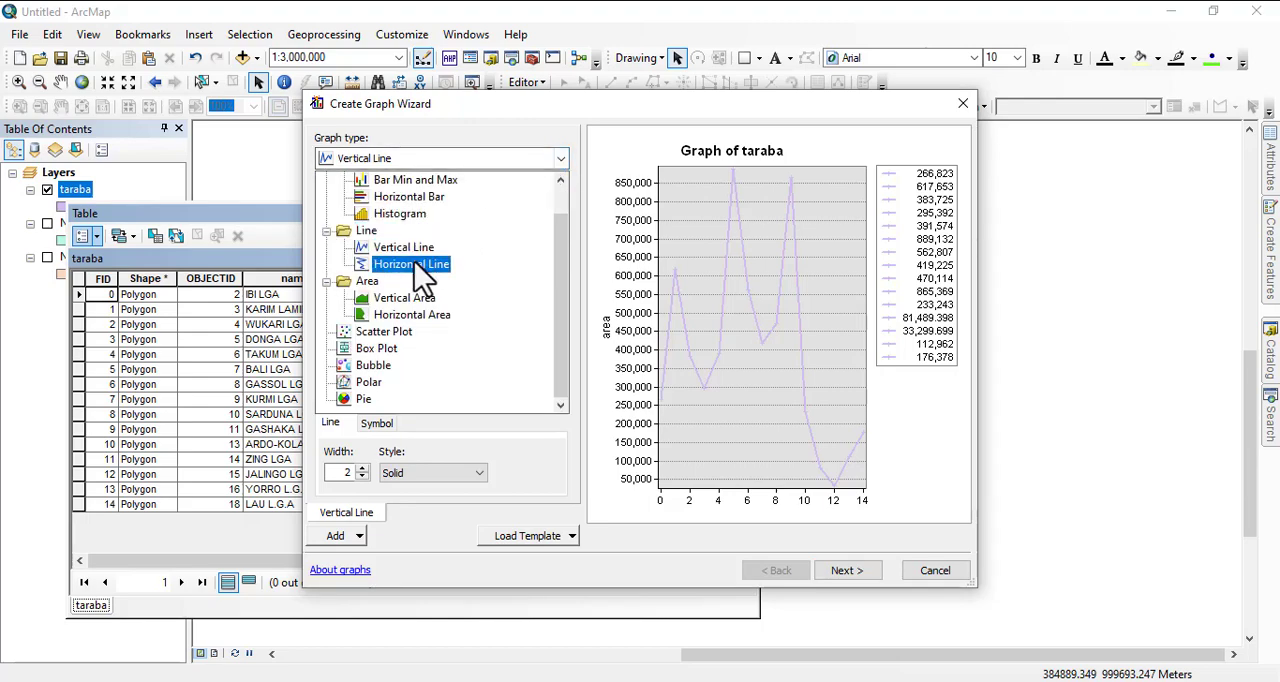
left_click(420, 264)
left_click(559, 228)
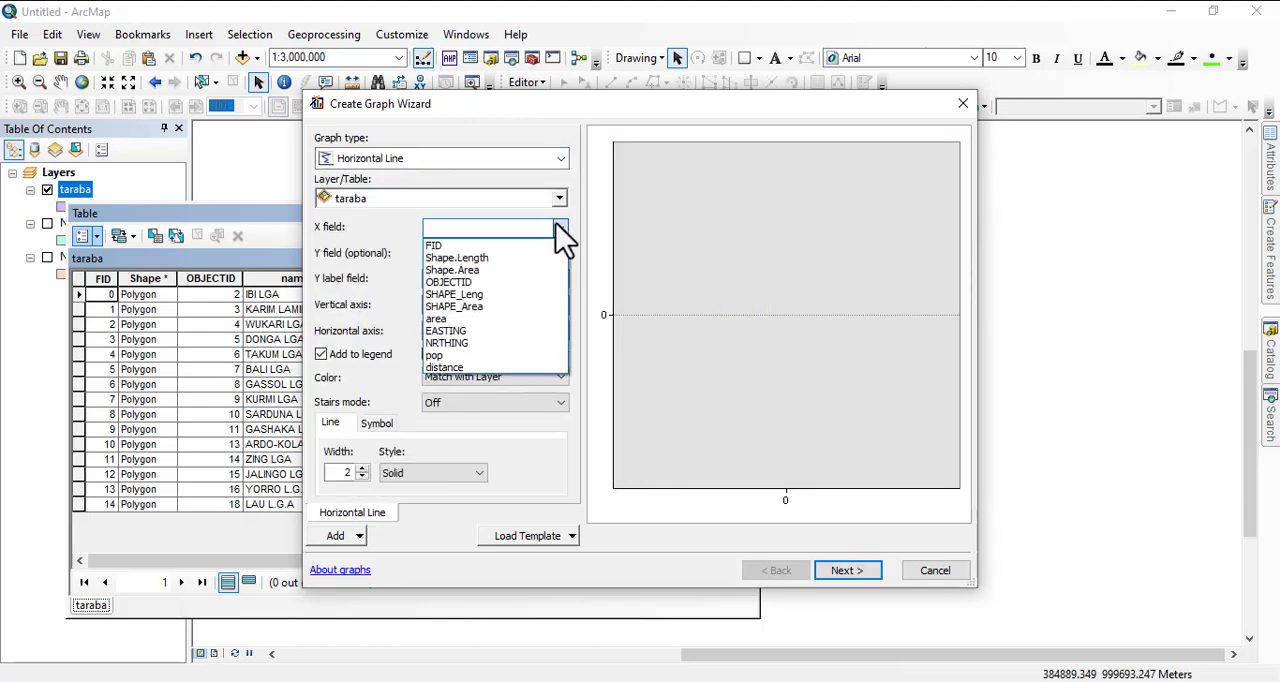
left_click(468, 318)
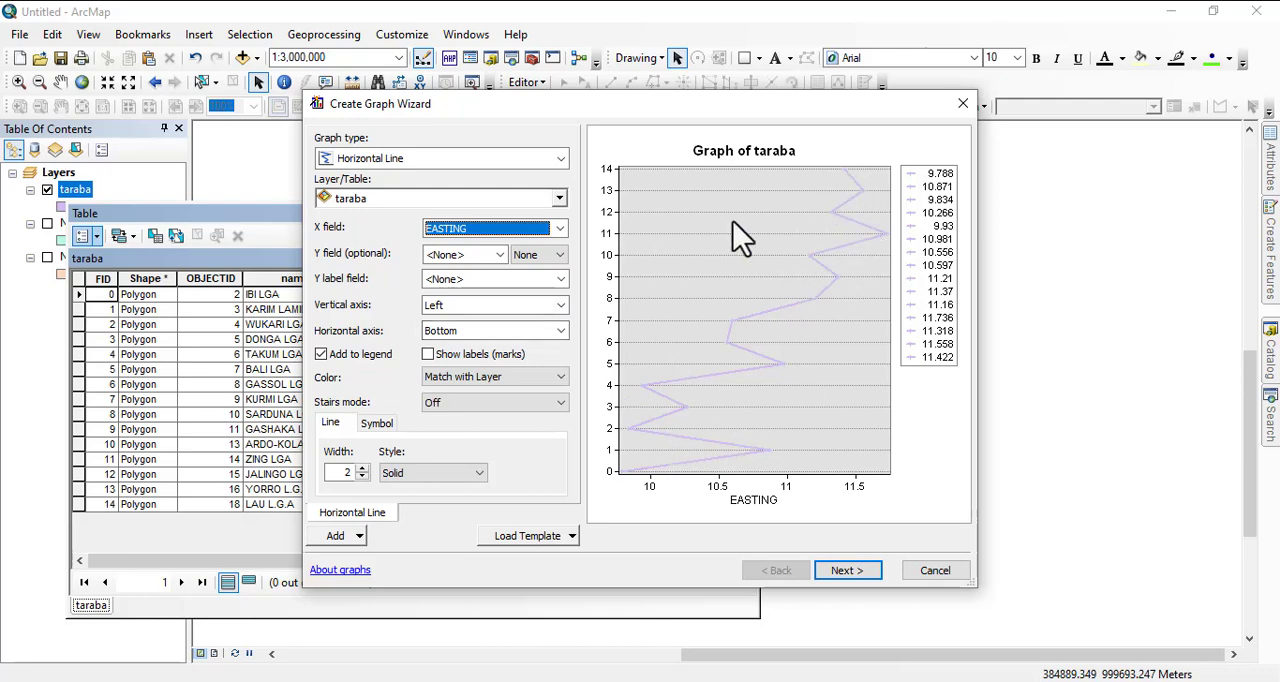
Switch the graph to a Vertical Area type with pop as the value field.
left_click(563, 158)
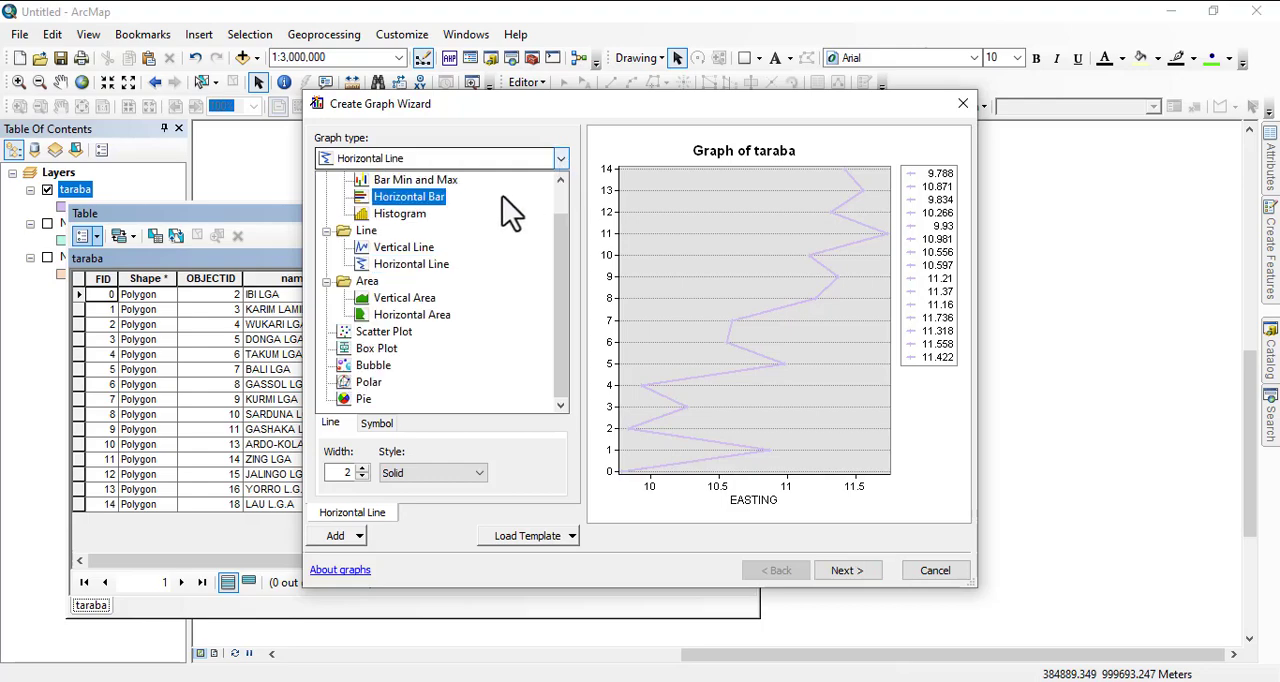
left_click(385, 300)
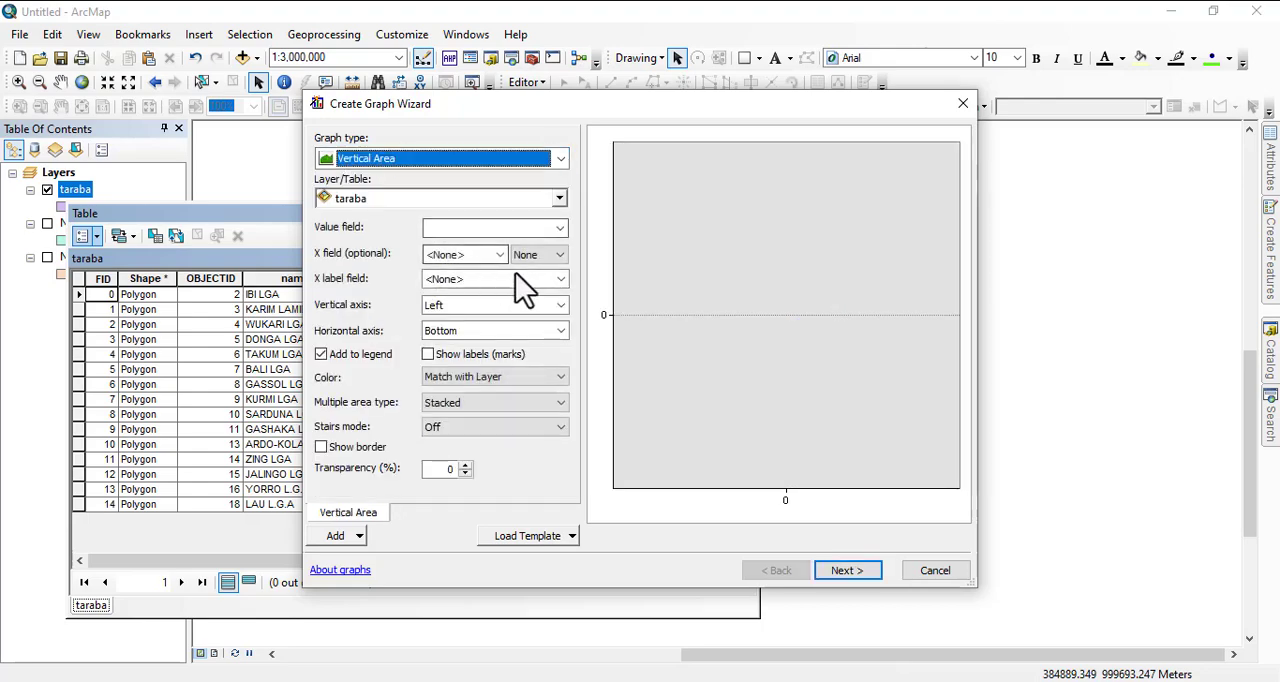
left_click(560, 227)
left_click(478, 360)
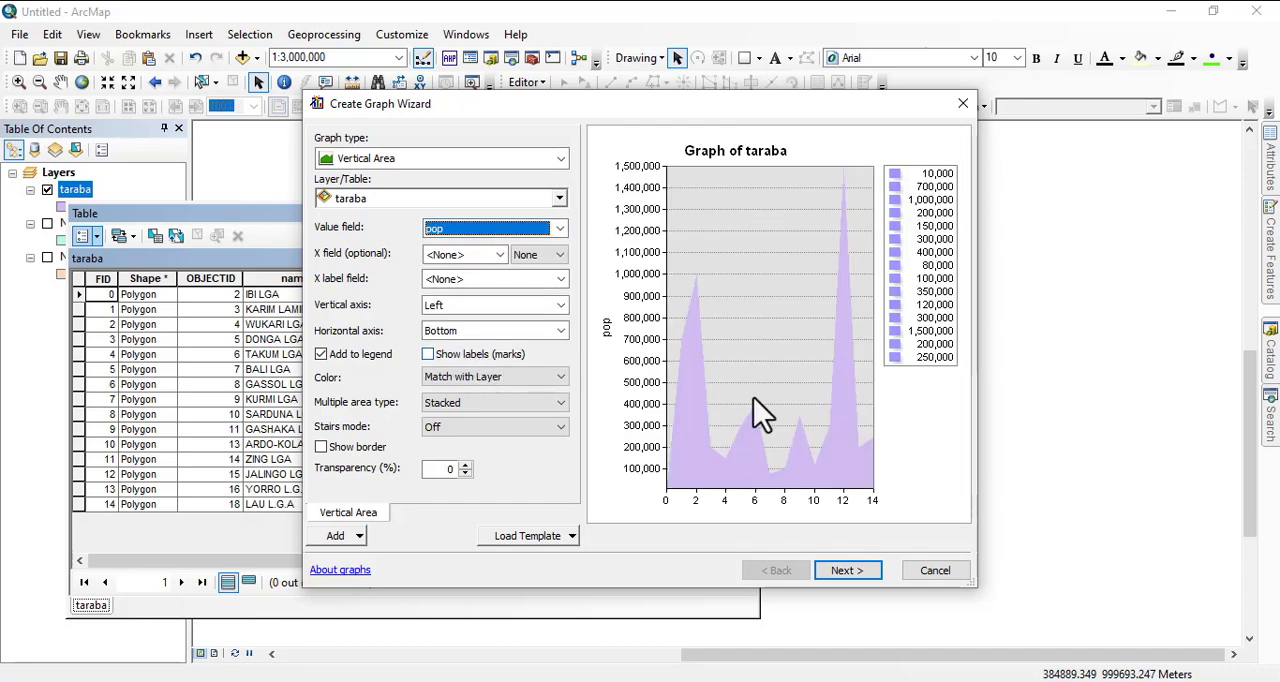
Set the graph type to Pie and use pop as the value field.
left_click(560, 158)
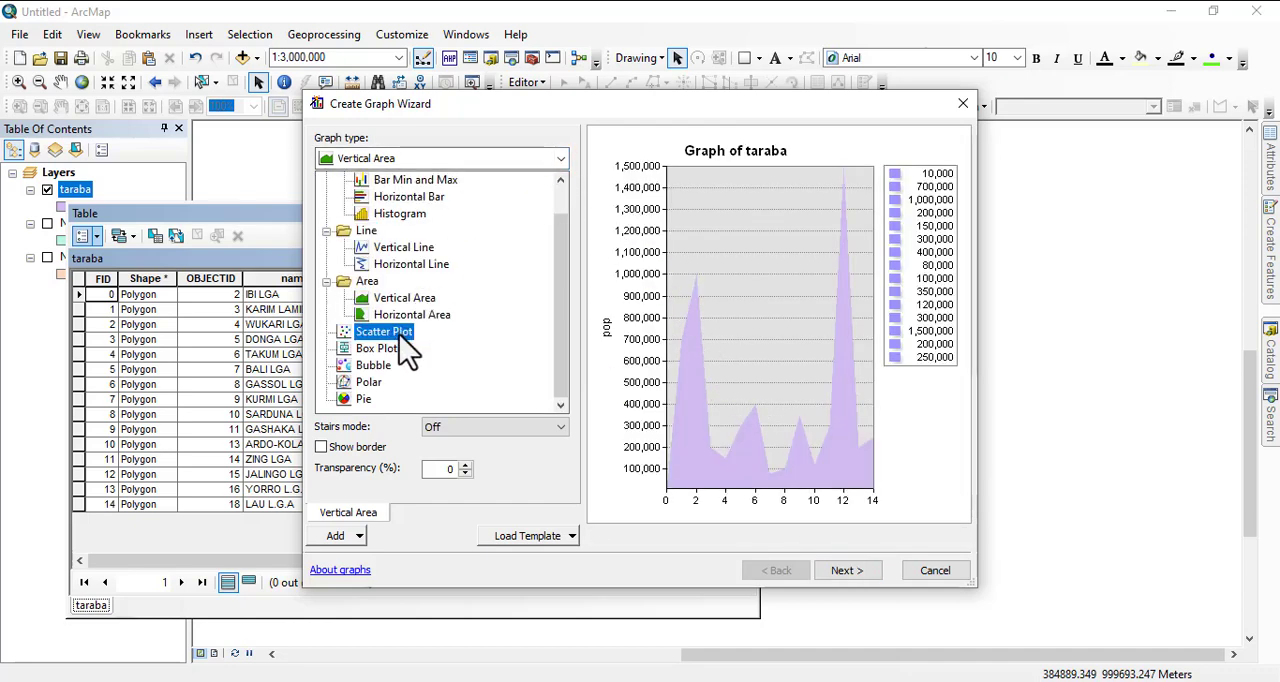
left_click(369, 397)
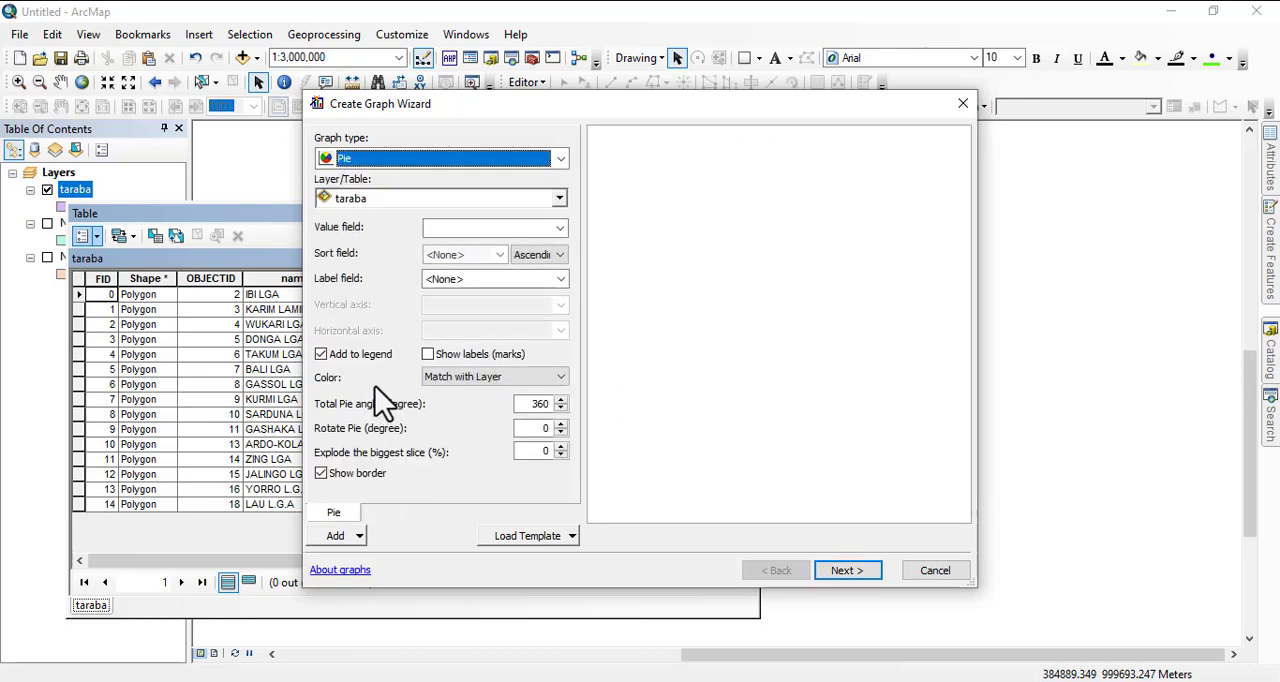
left_click(561, 228)
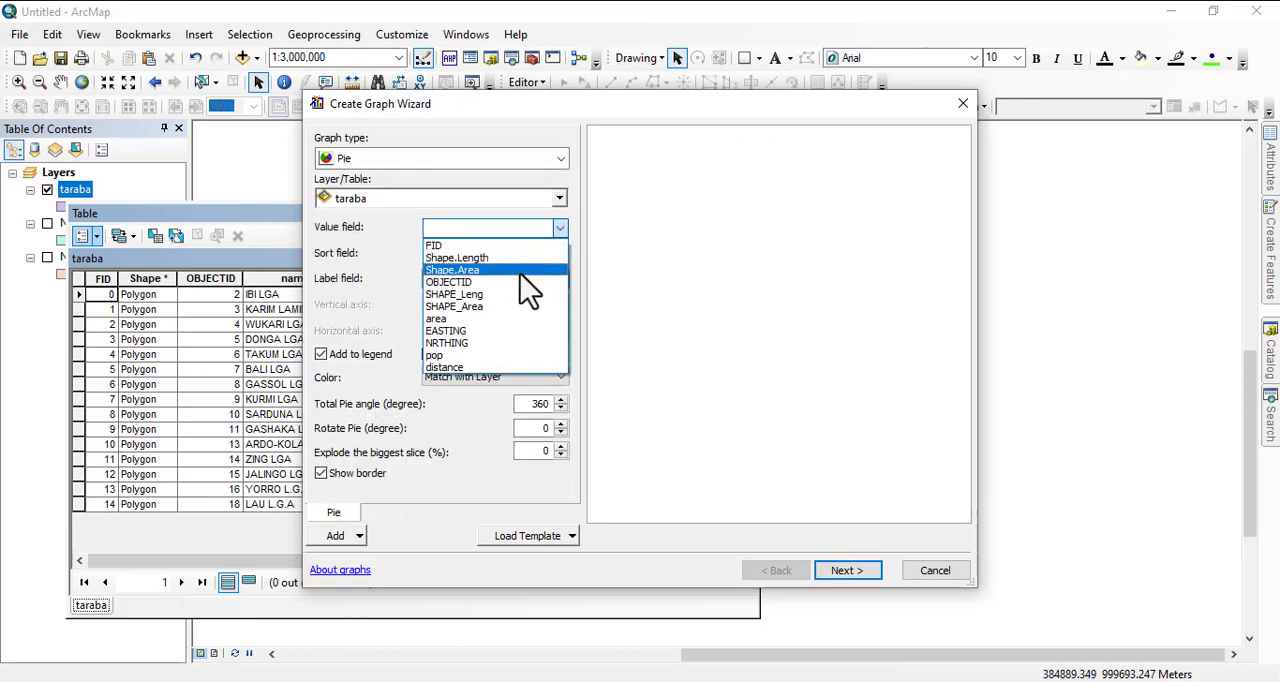
left_click(458, 355)
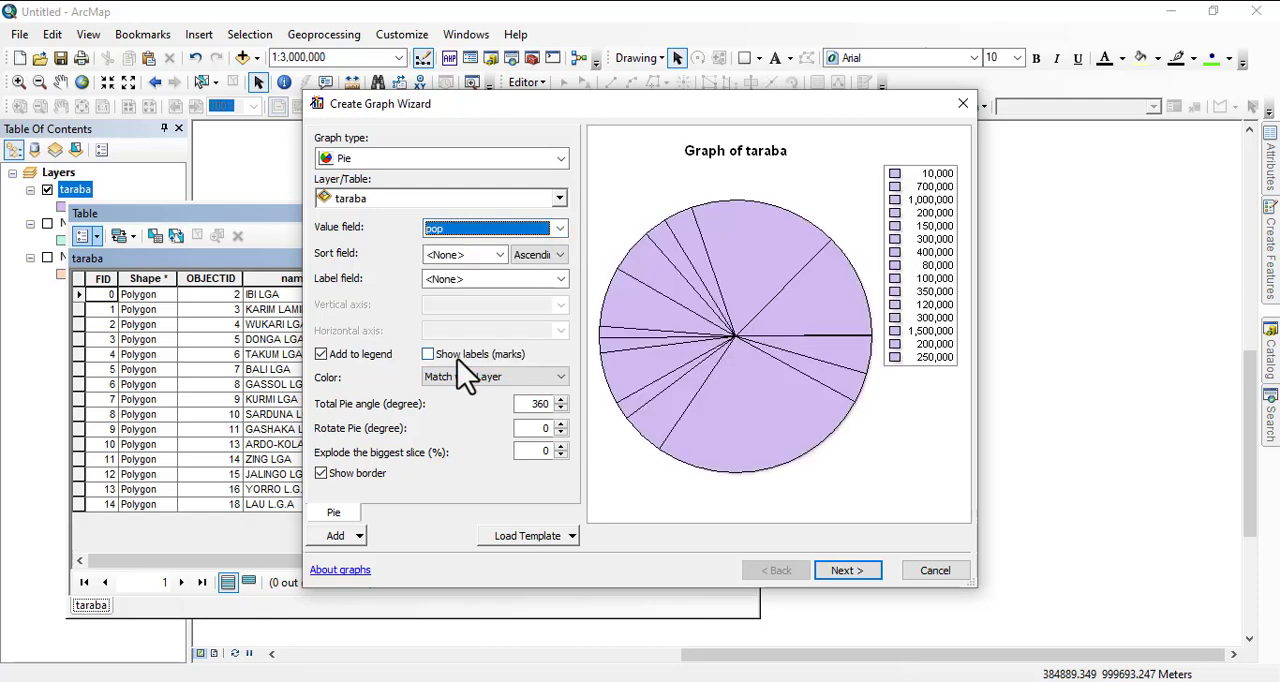
Sort the pie slices by pop in descending order and use pop as the label field.
left_click(561, 255)
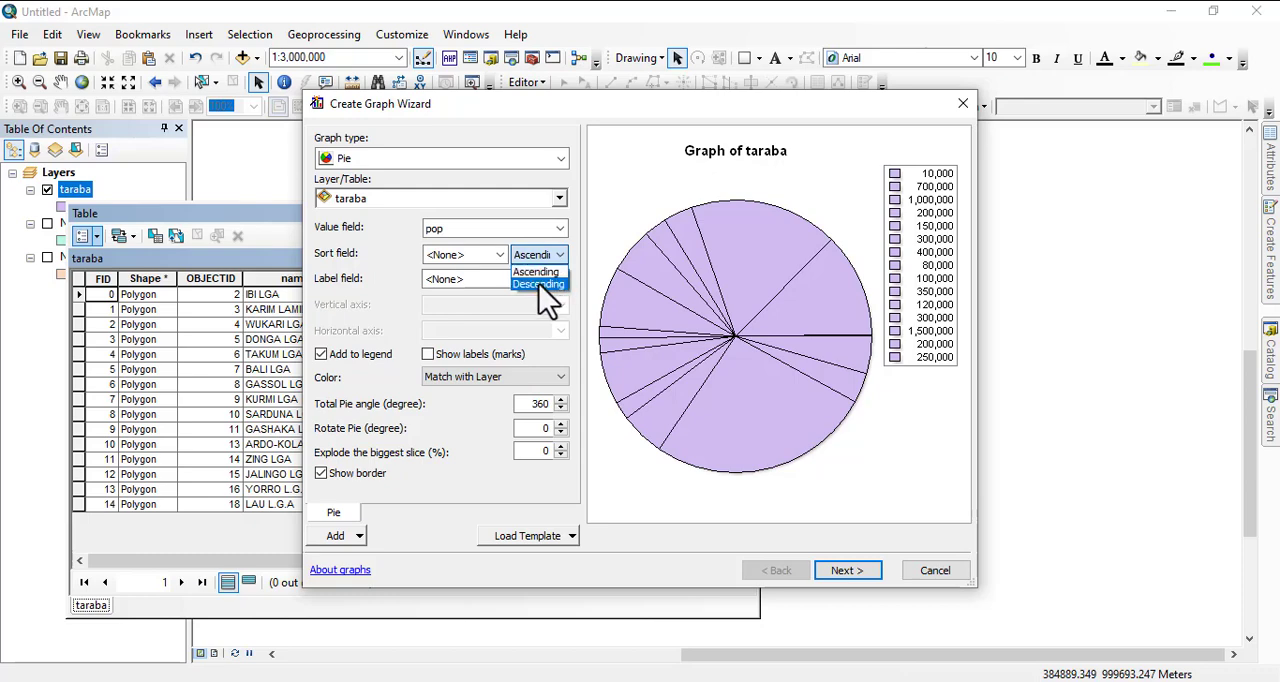
left_click(539, 284)
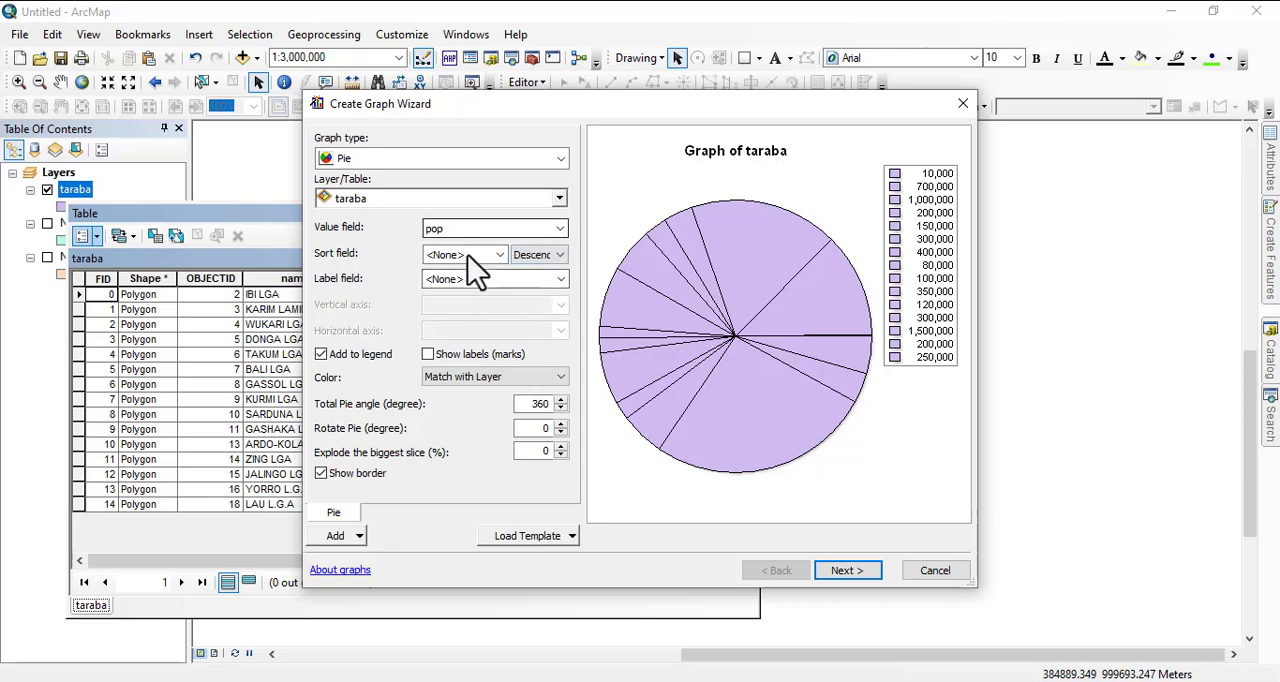
left_click(506, 256)
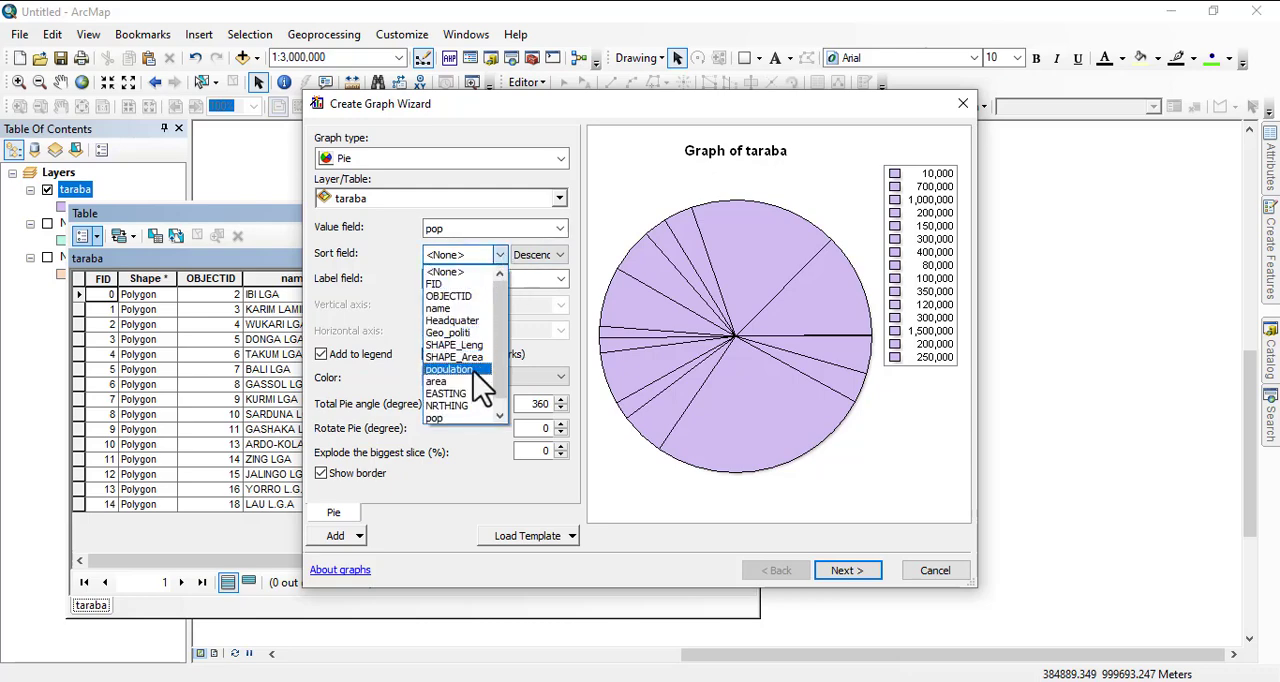
left_click(455, 418)
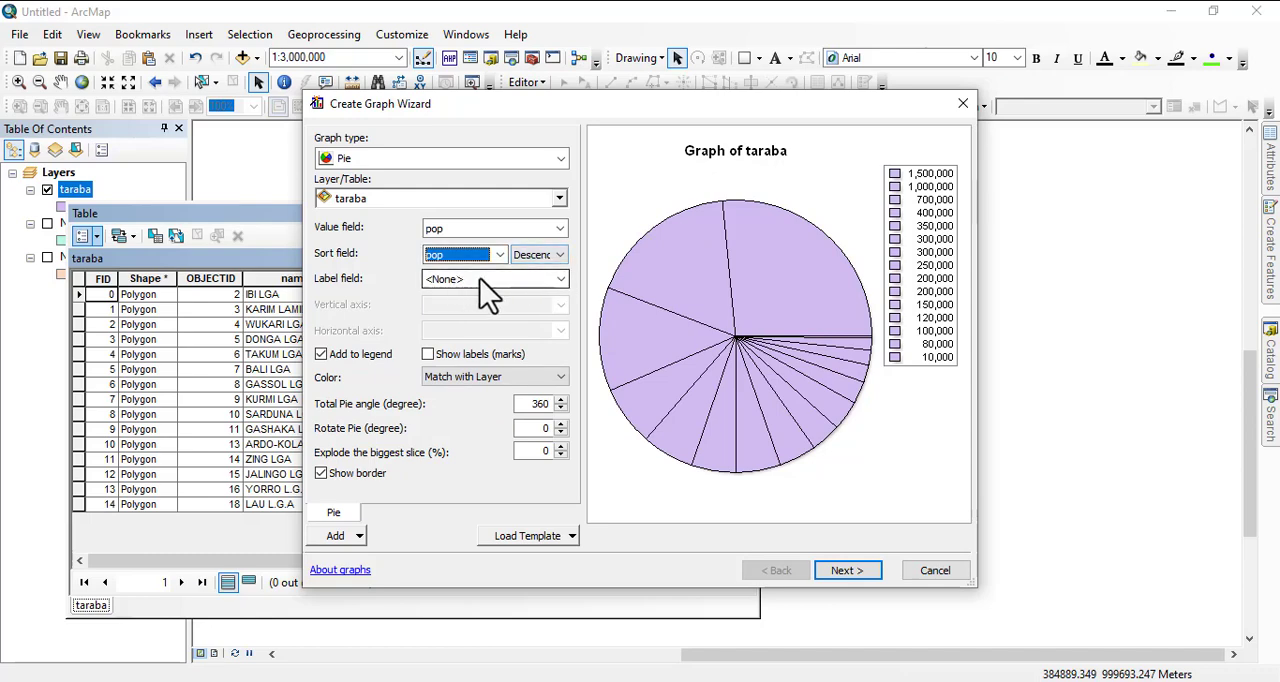
left_click(562, 282)
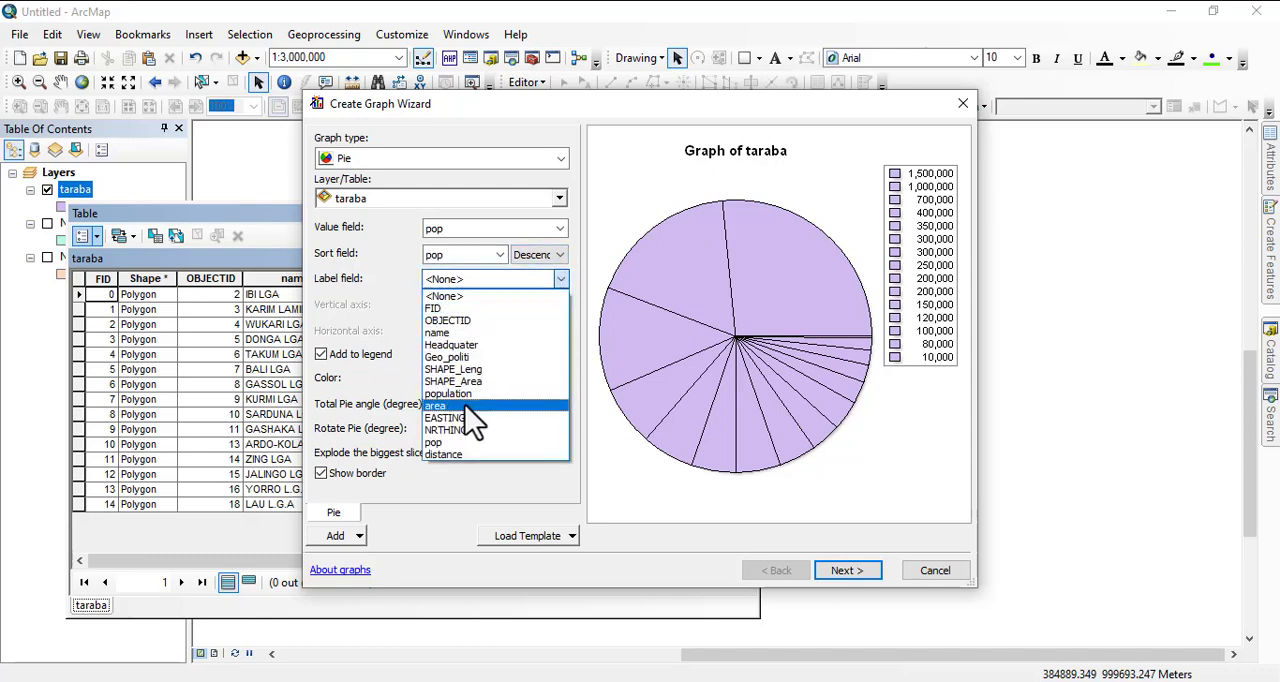
left_click(445, 445)
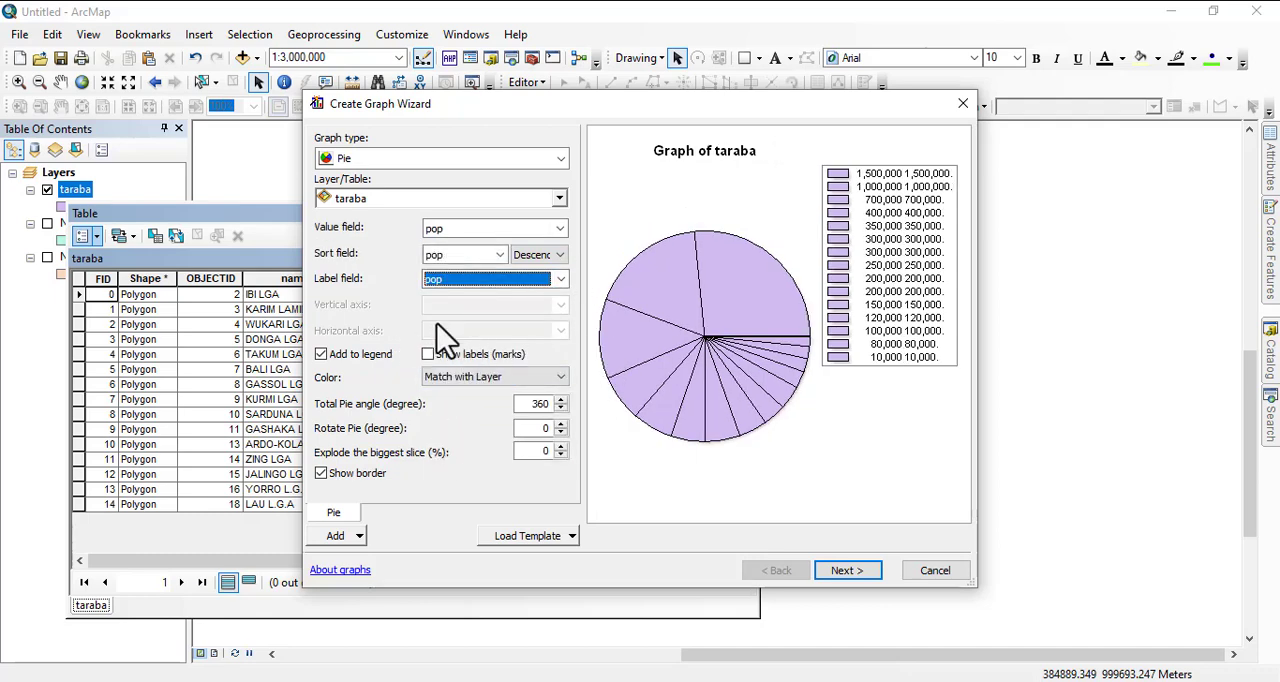
Color the pie slices from a palette, trying Solid and Modern before settling on Web.
left_click(495, 378)
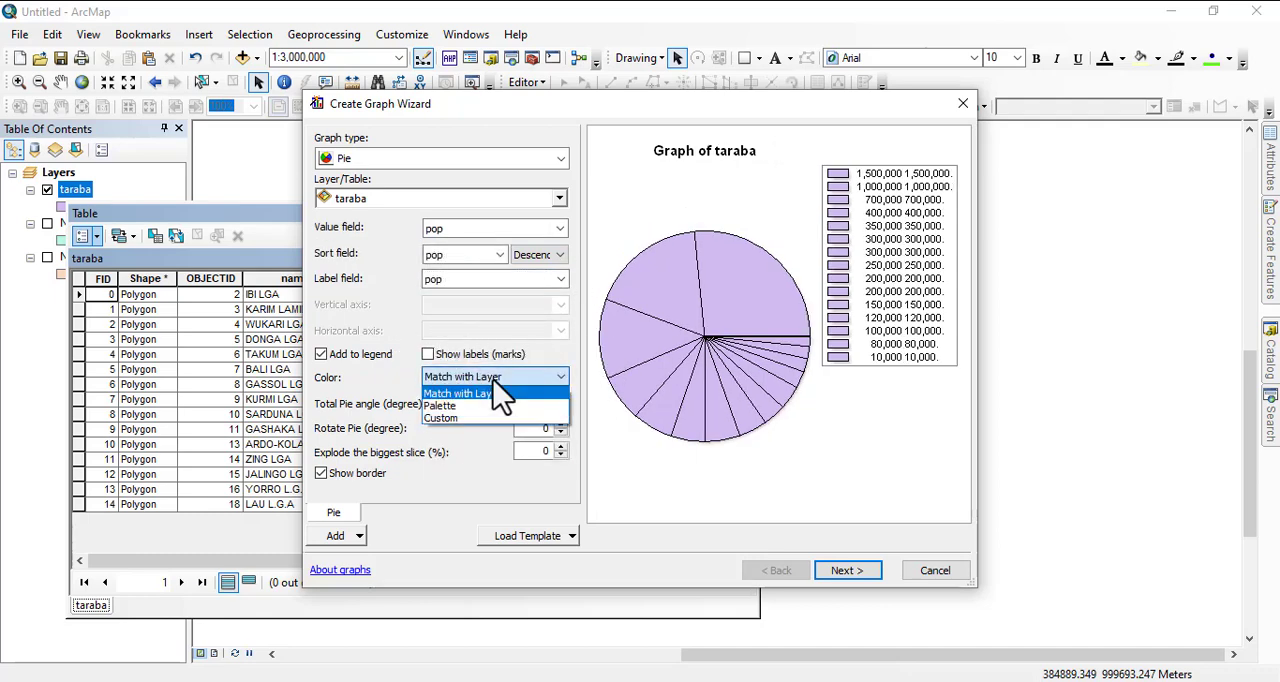
left_click(457, 409)
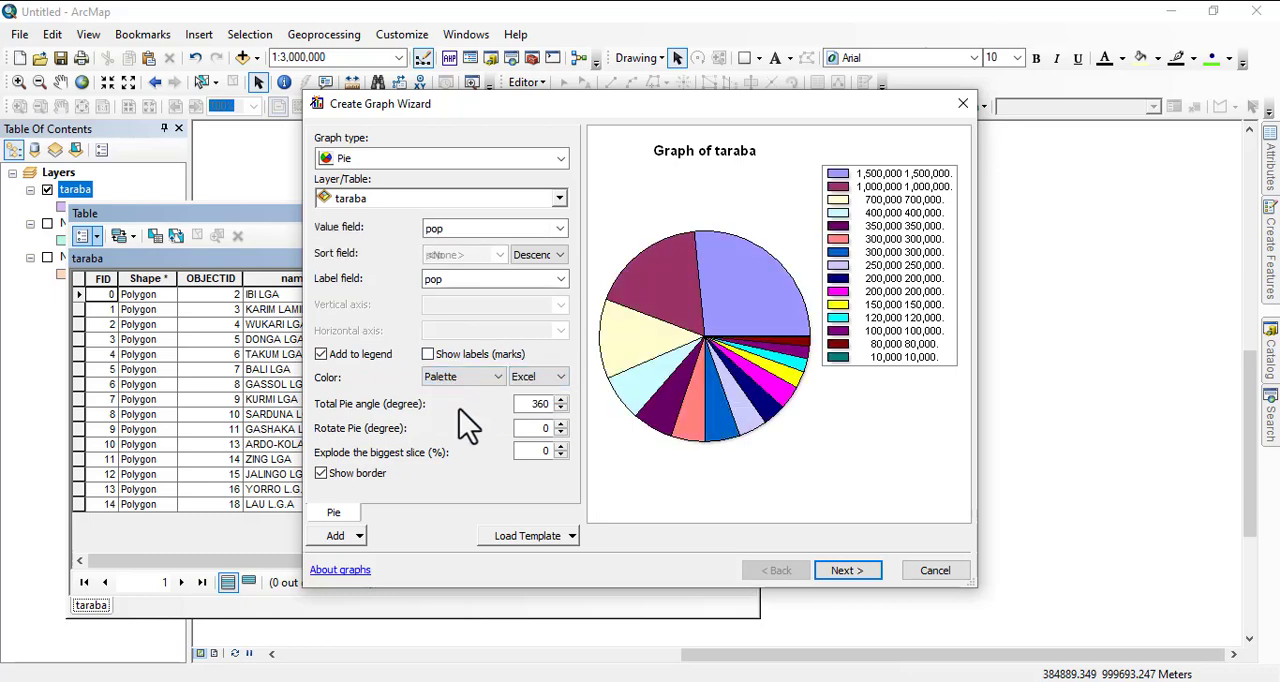
left_click(564, 379)
left_click(536, 465)
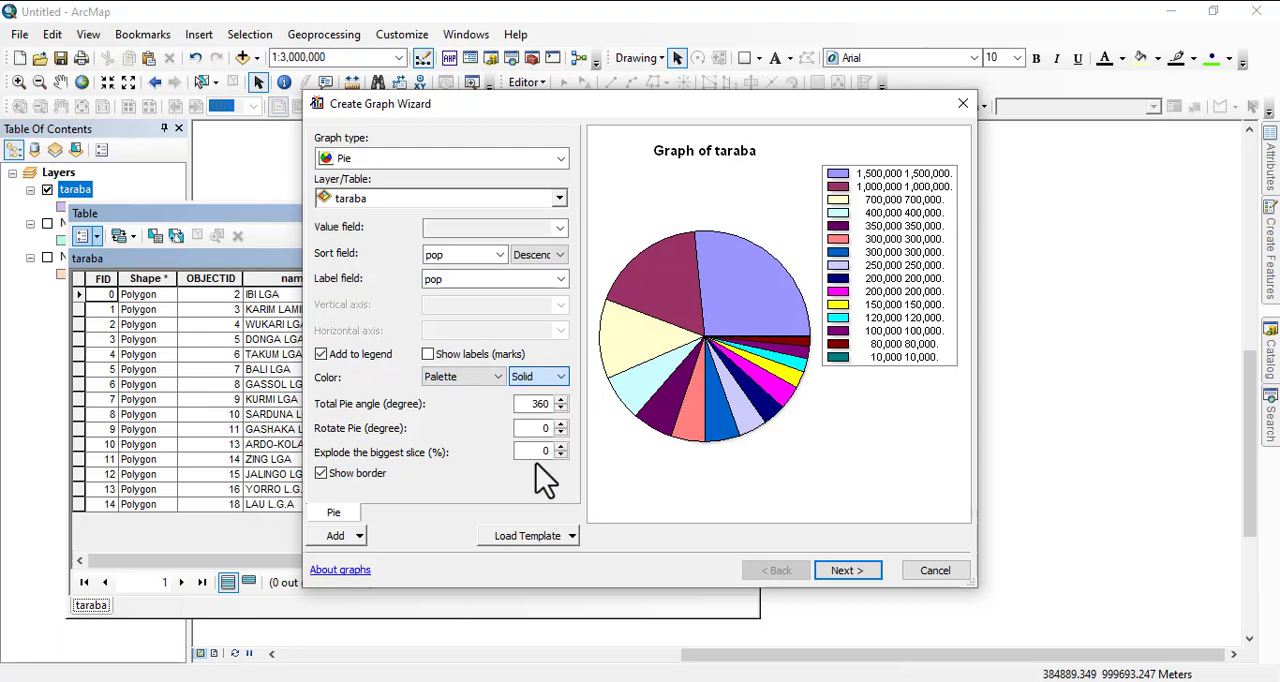
left_click(561, 380)
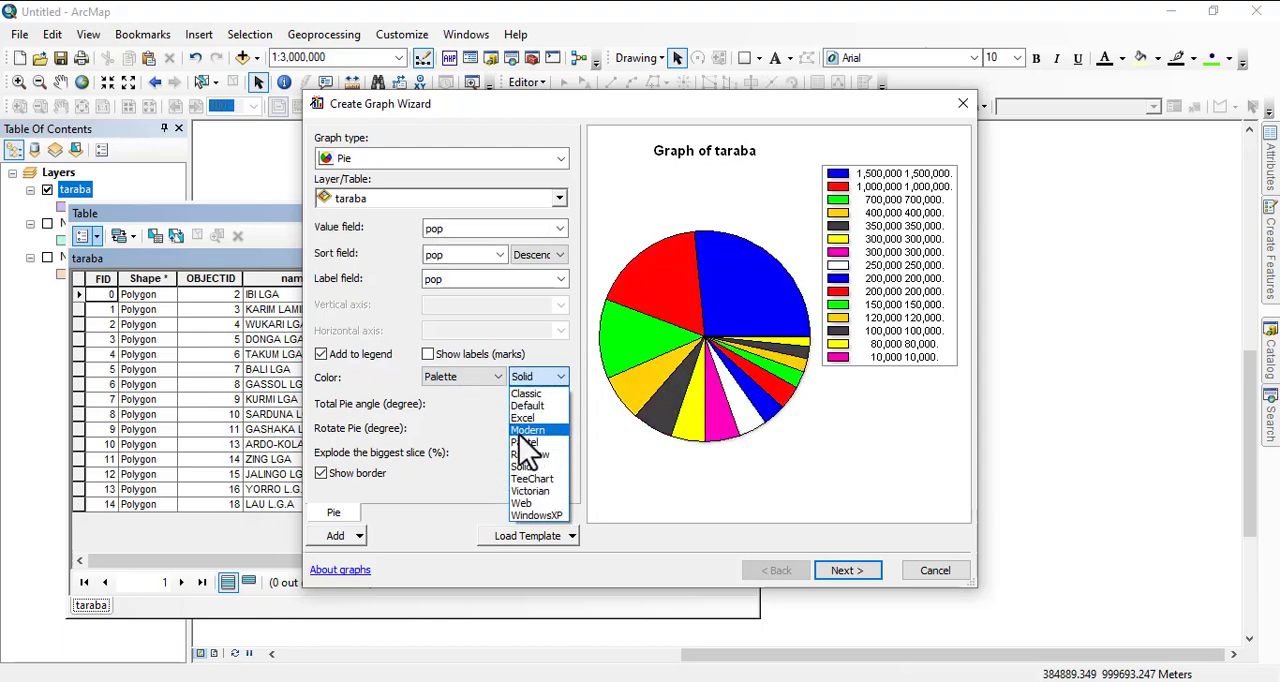
left_click(520, 431)
left_click(538, 378)
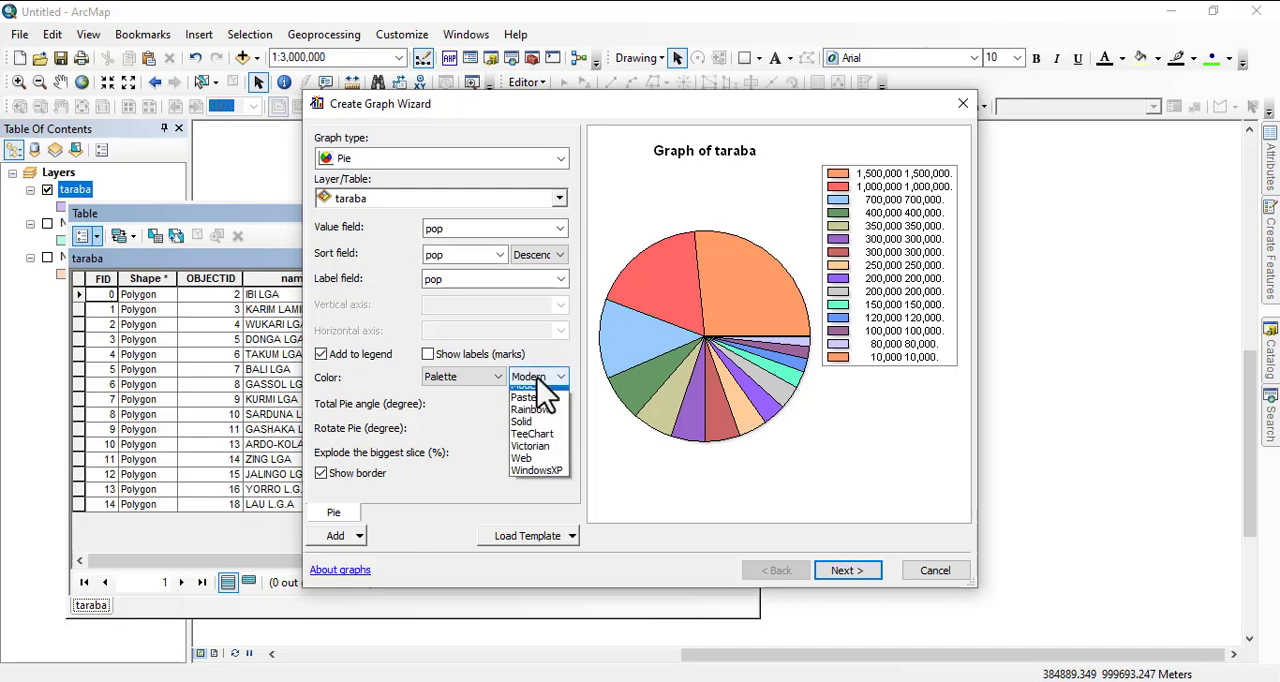
left_click(540, 510)
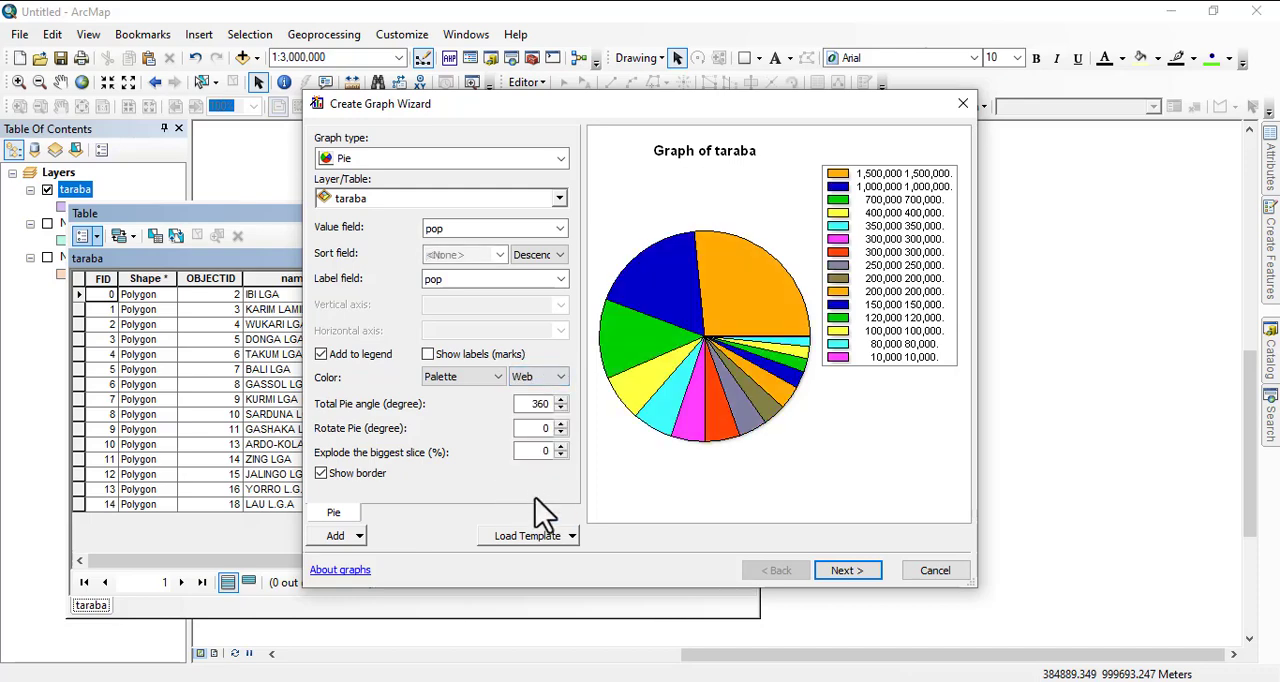
left_click(462, 377)
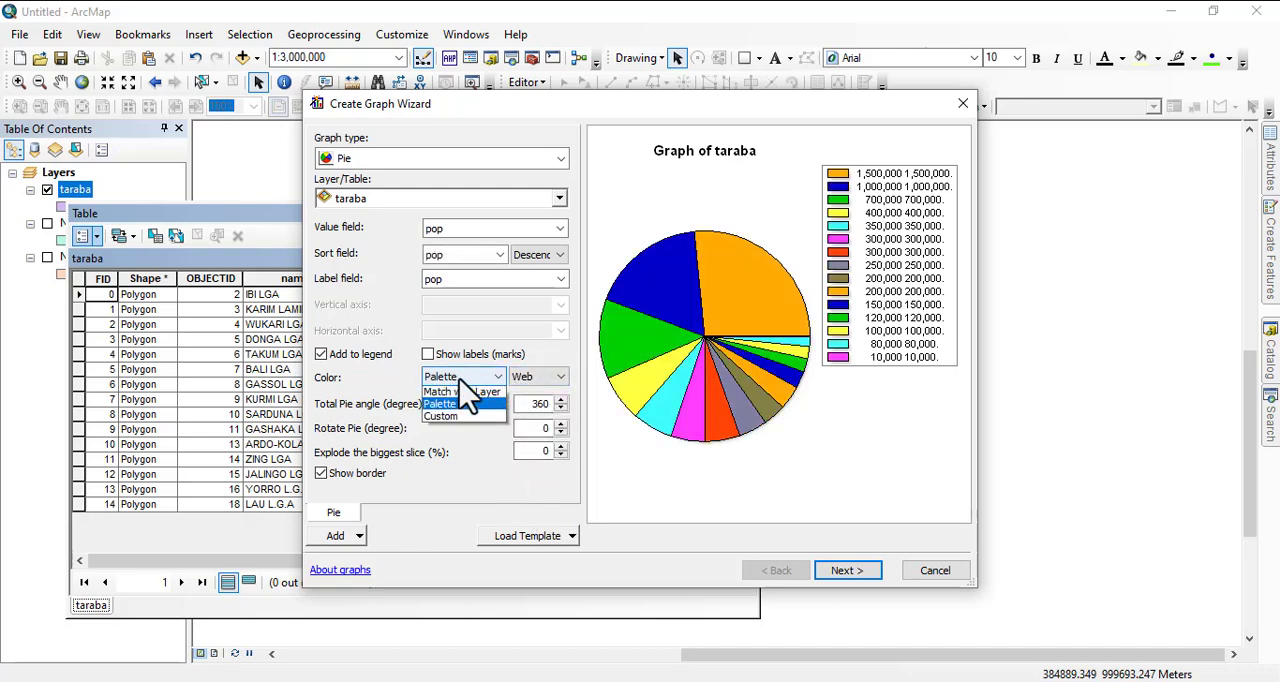
left_click(464, 448)
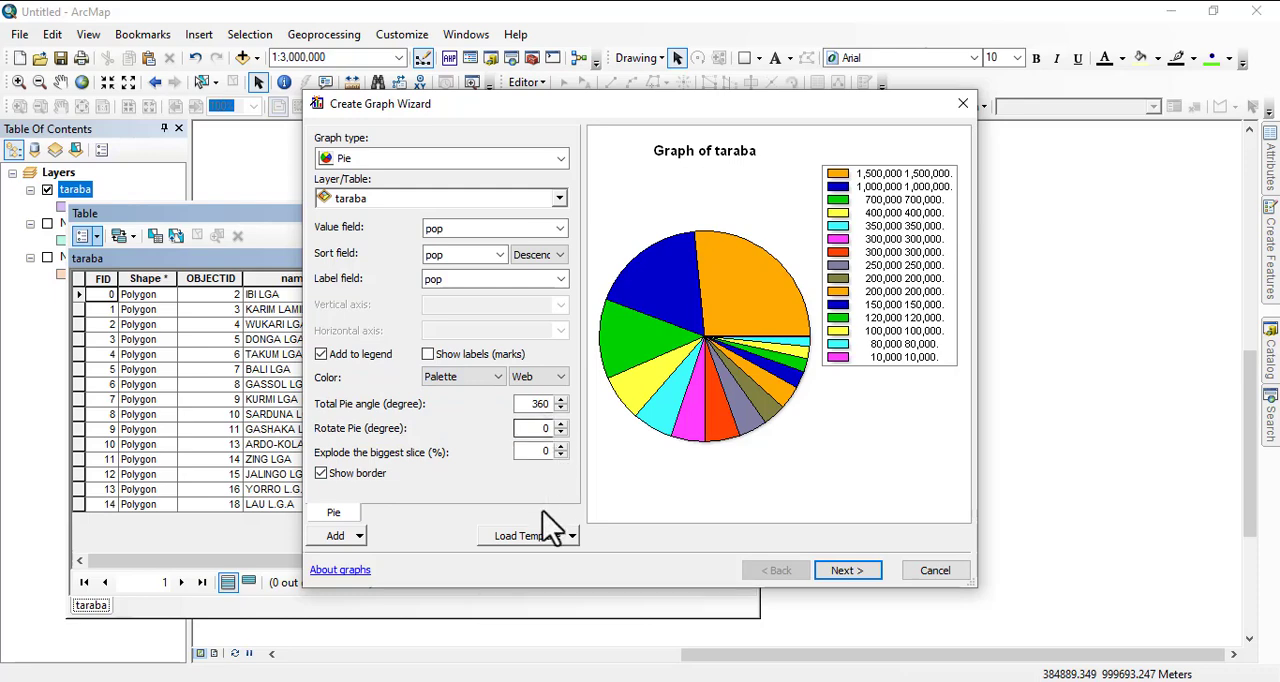
Proceed to the general graph properties and display the pie graph in 3D view.
left_click(843, 572)
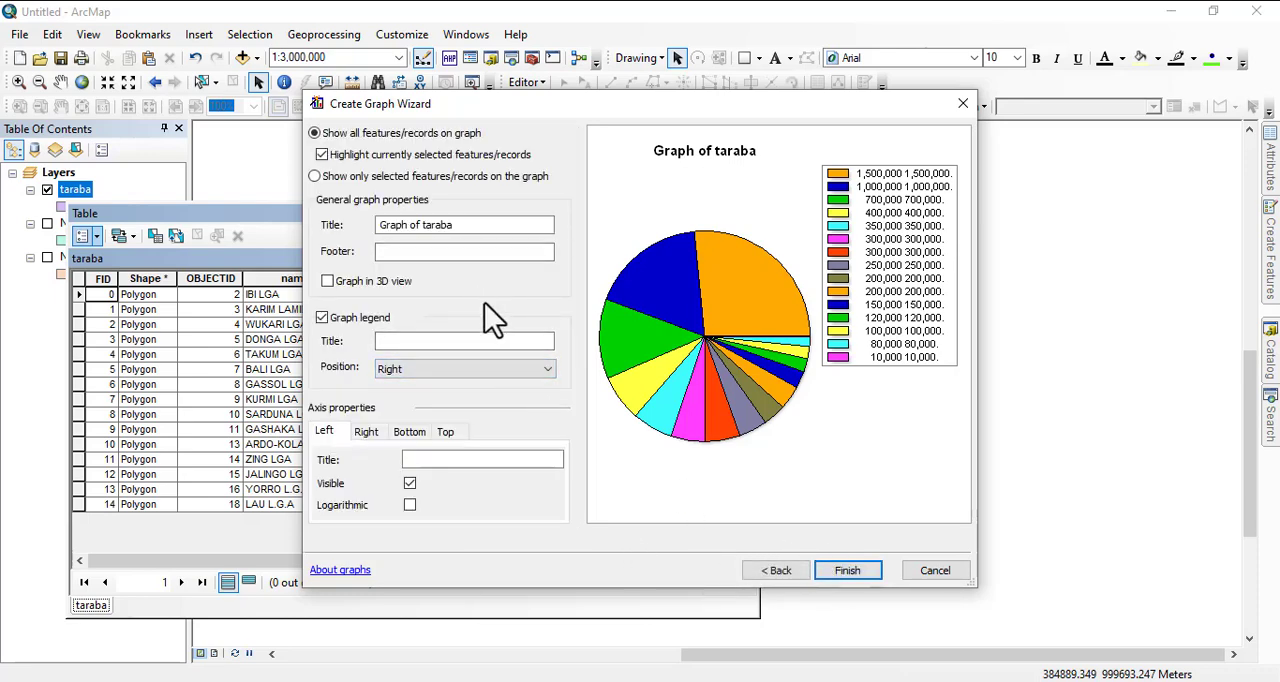
left_click(328, 282)
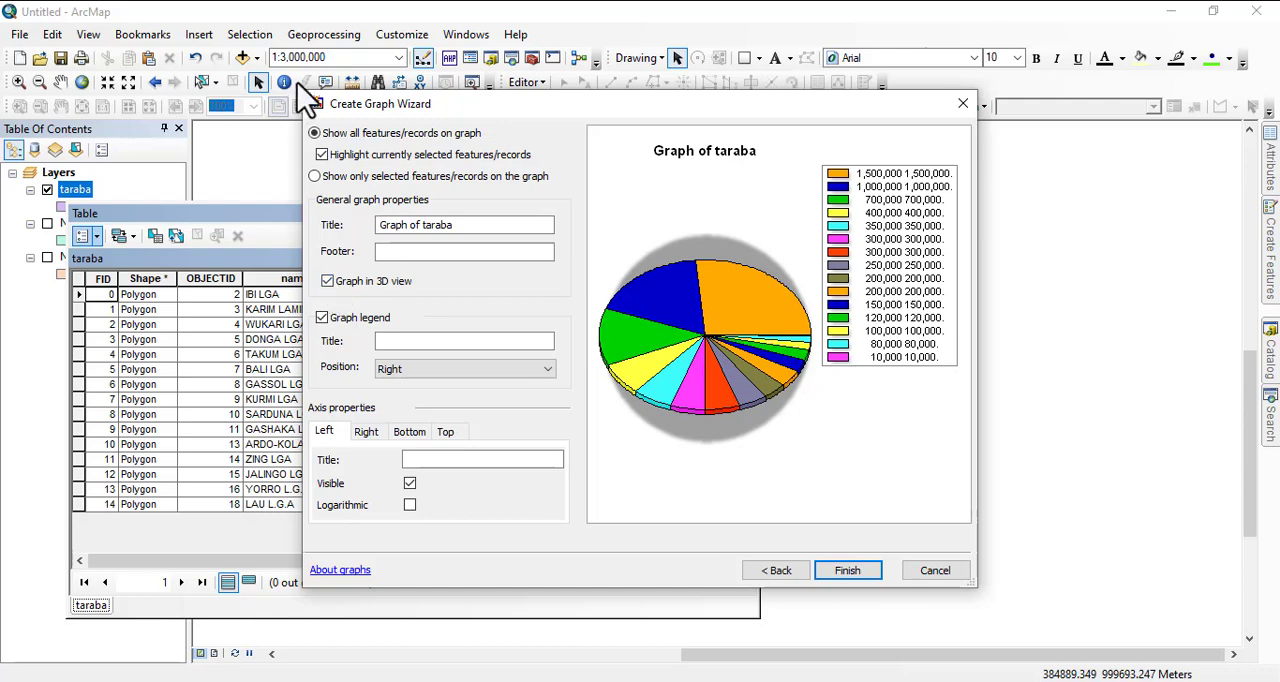
Go back to the graph type choices and cancel the wizard without creating the graph.
left_click(765, 570)
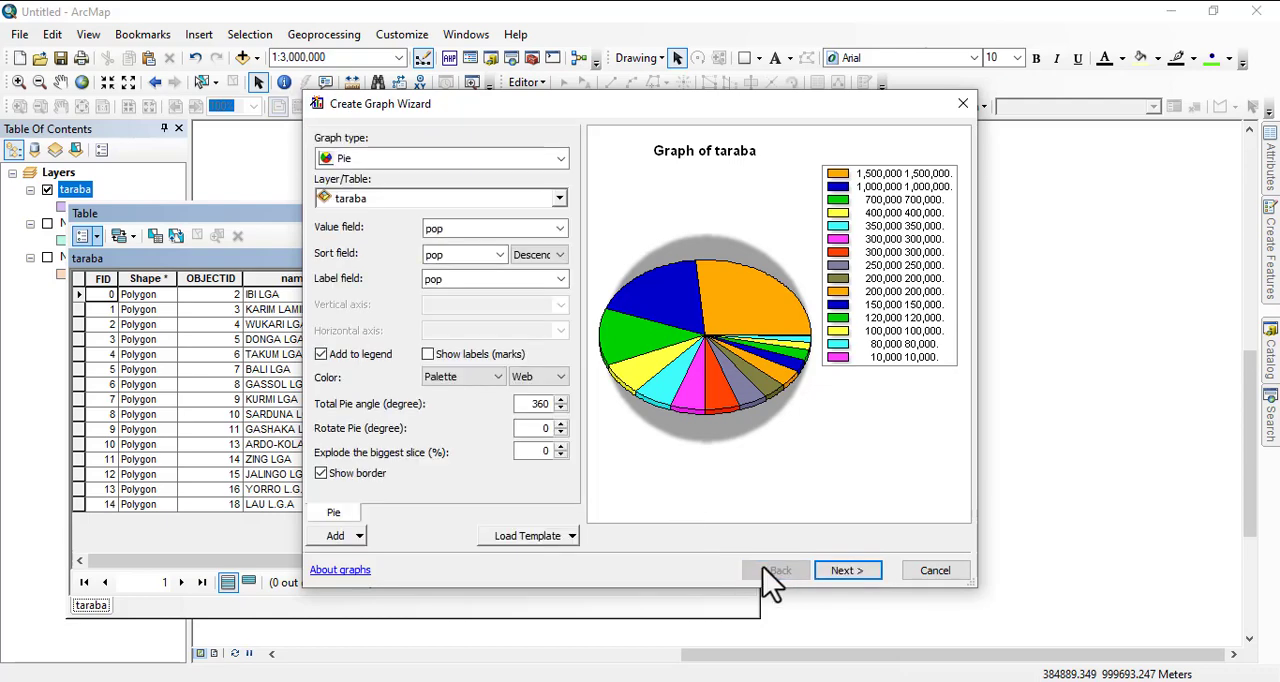
left_click(555, 162)
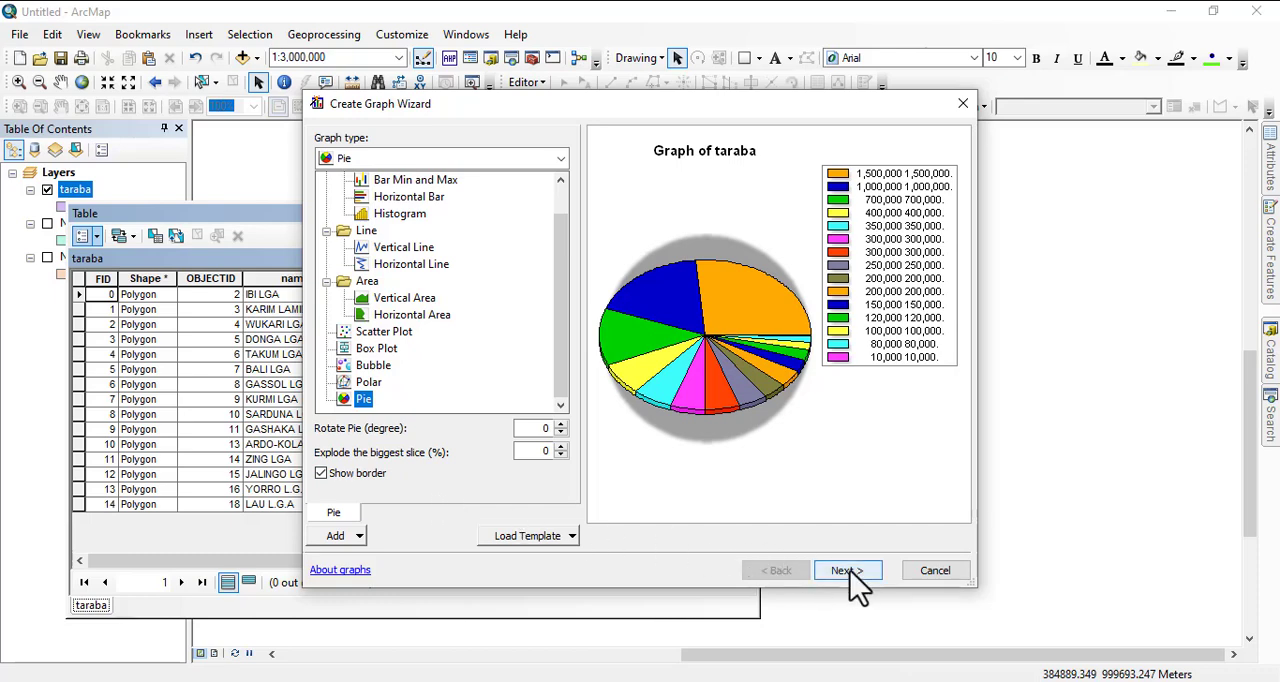
left_click(928, 574)
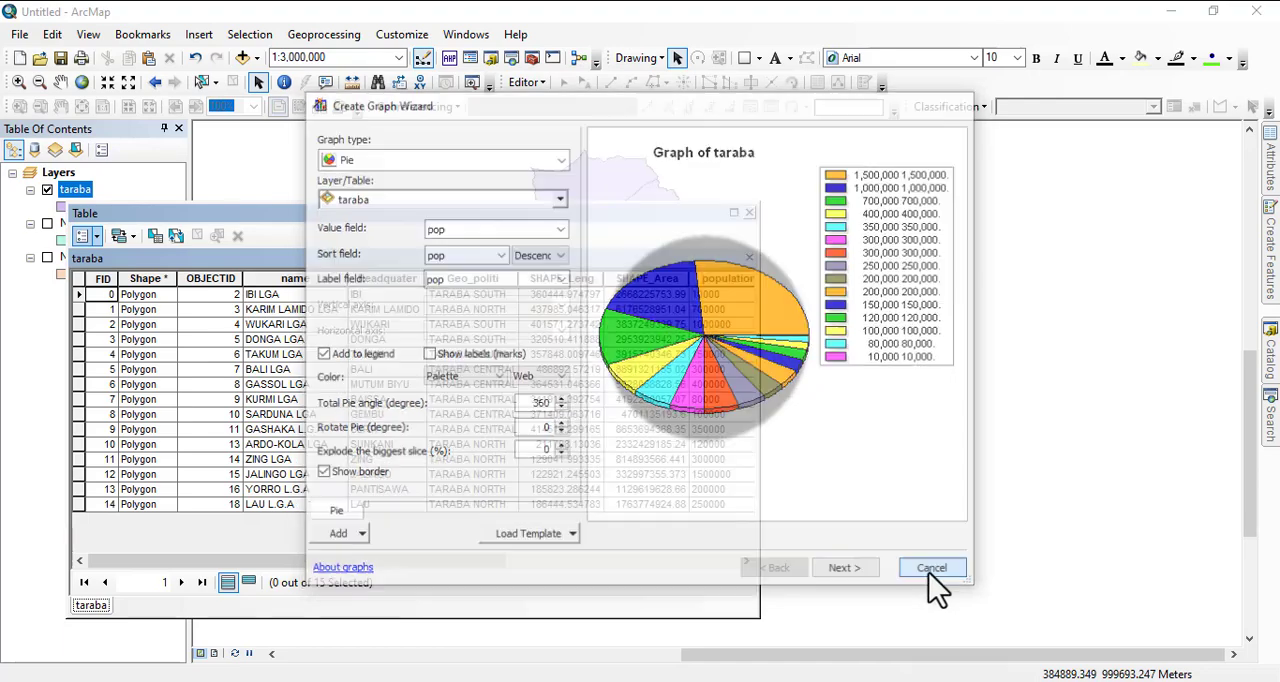